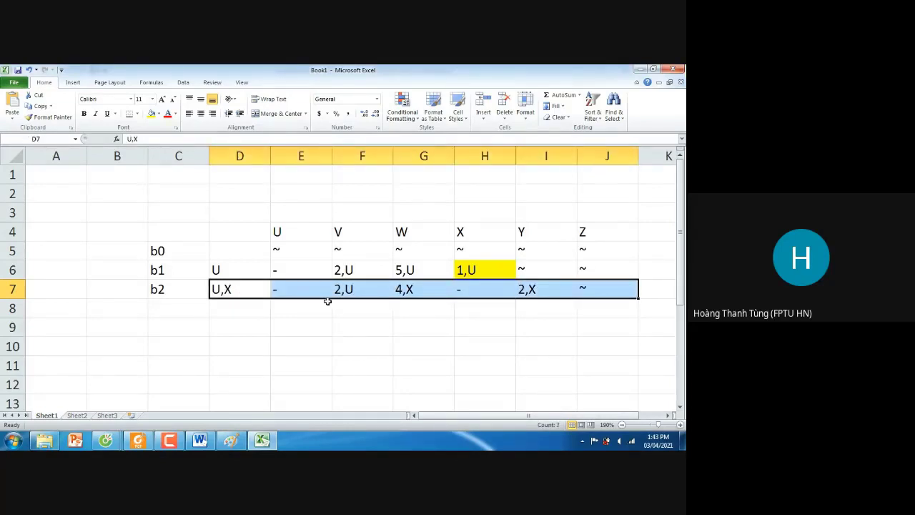
- Fill the V cell of row b2 (F7) with yellow to mark the chosen node
click(346, 290)
click(346, 290)
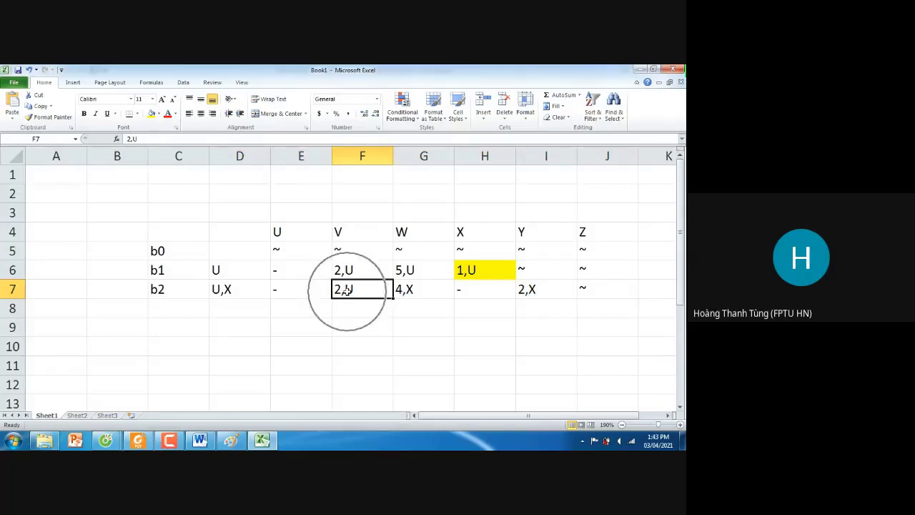
click(151, 114)
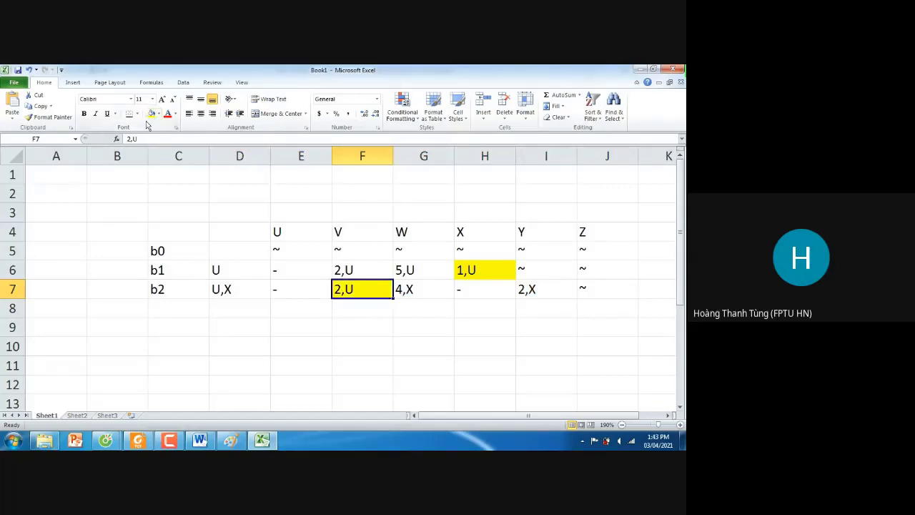
click(310, 342)
- Start row 8 with the label b3 in column C and the node set U,X,V in column D
click(175, 308)
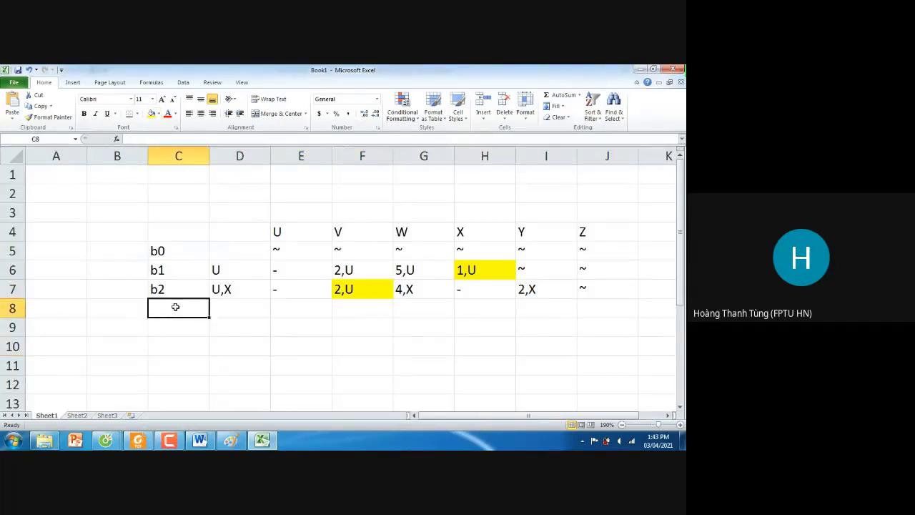
text(b3)
key(Tab)
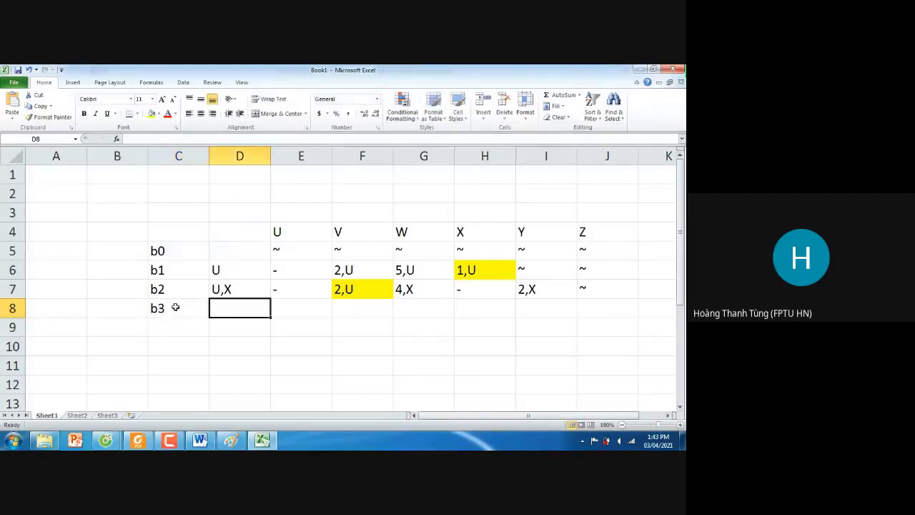
text(U,)
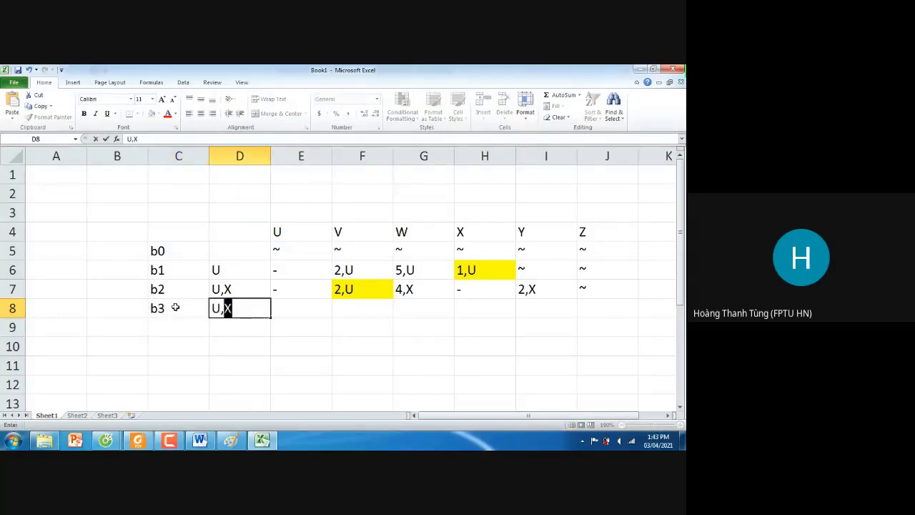
text(X,V)
click(235, 363)
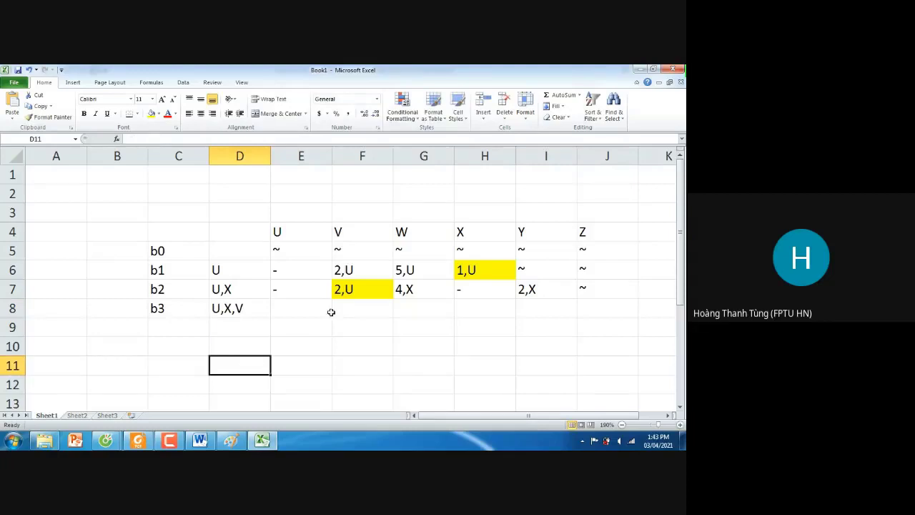
- Check node v in the PDF's network figure, and enter - for both U and V in row b3 of the Excel table
click(348, 289)
key(alt+Tab)
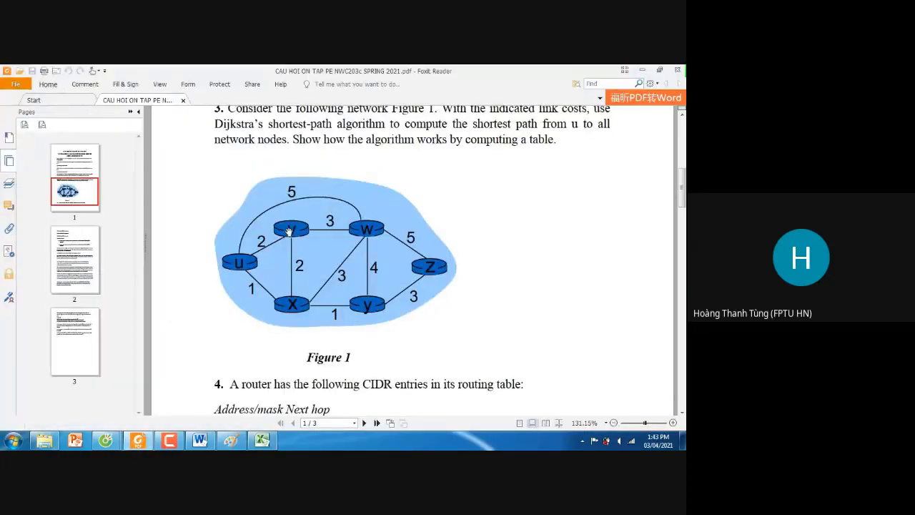
double_click(292, 228)
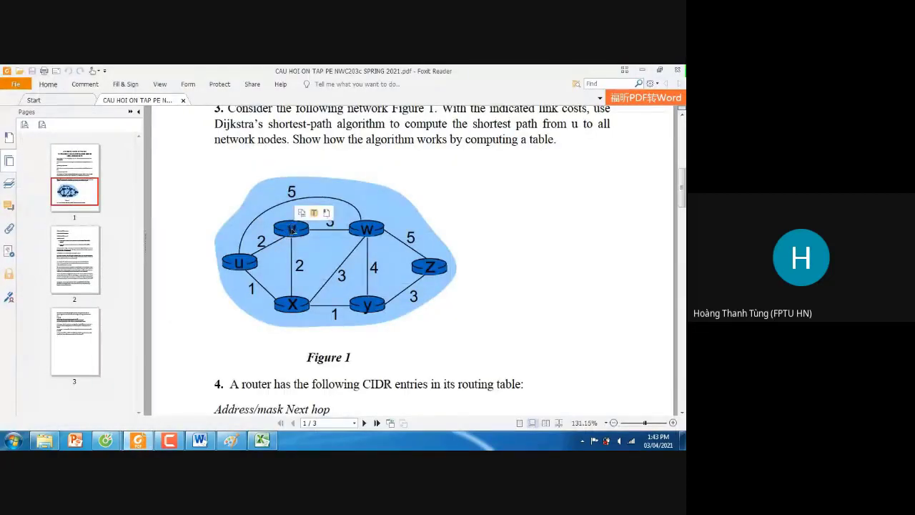
key(alt+Tab)
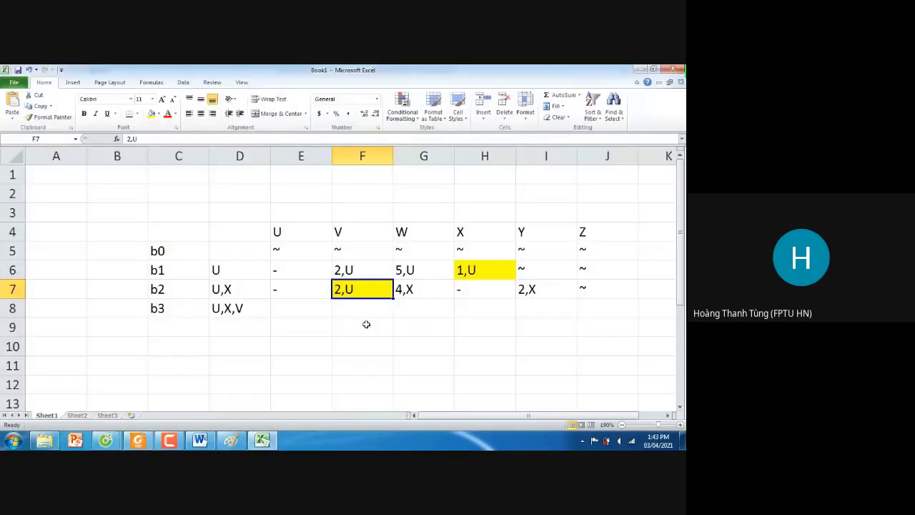
click(301, 310)
text(-)
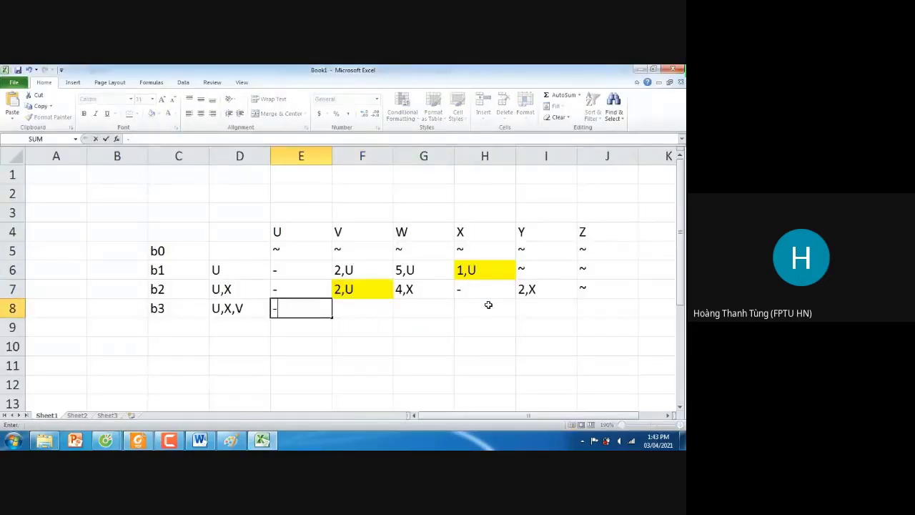
key(Tab)
text(-)
key(Tab)
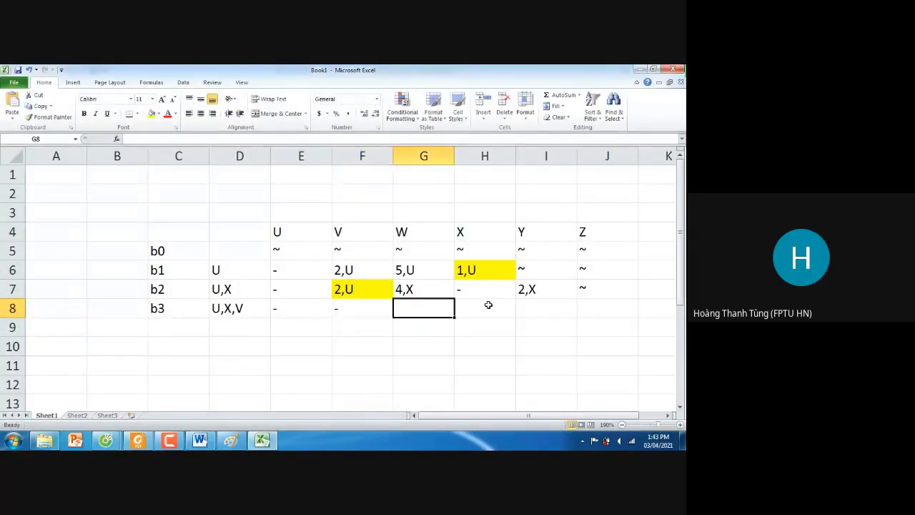
- Check node w's links in the PDF's network figure and enter 4,X for W in row b3 of the Excel table
key(alt+Tab)
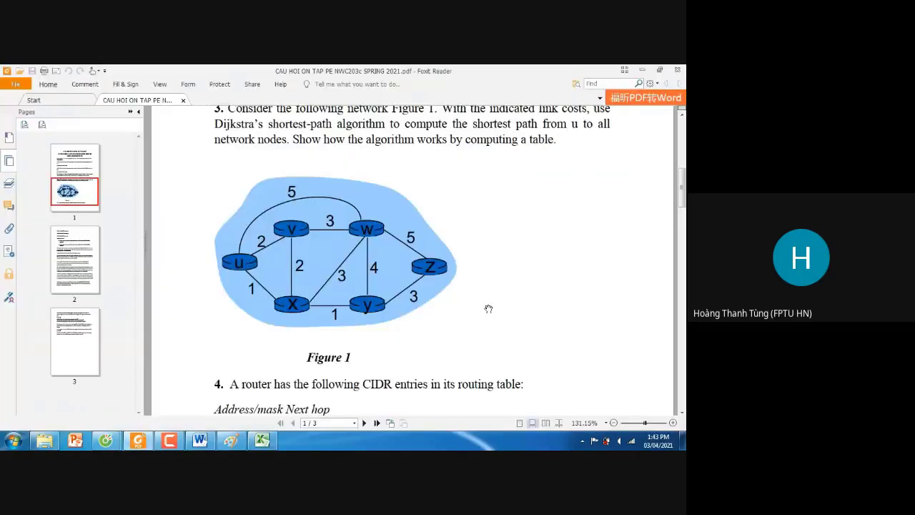
double_click(371, 229)
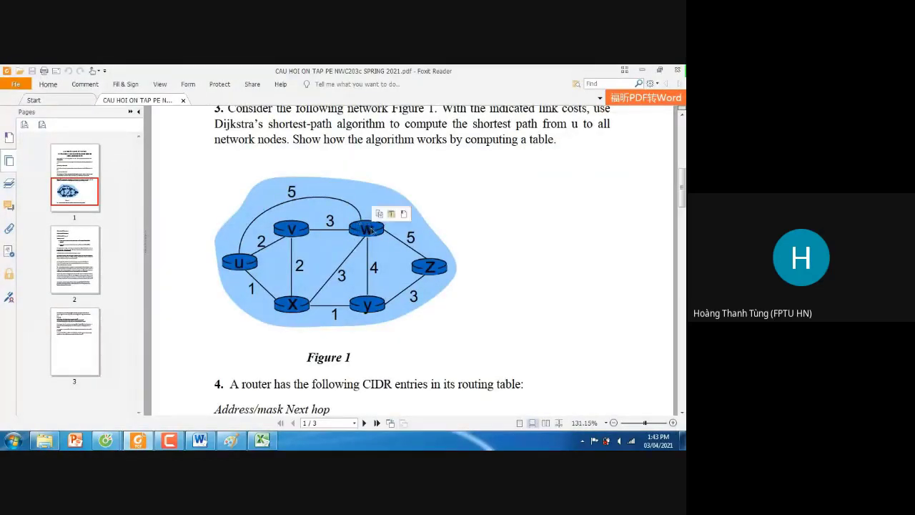
key(alt+Tab)
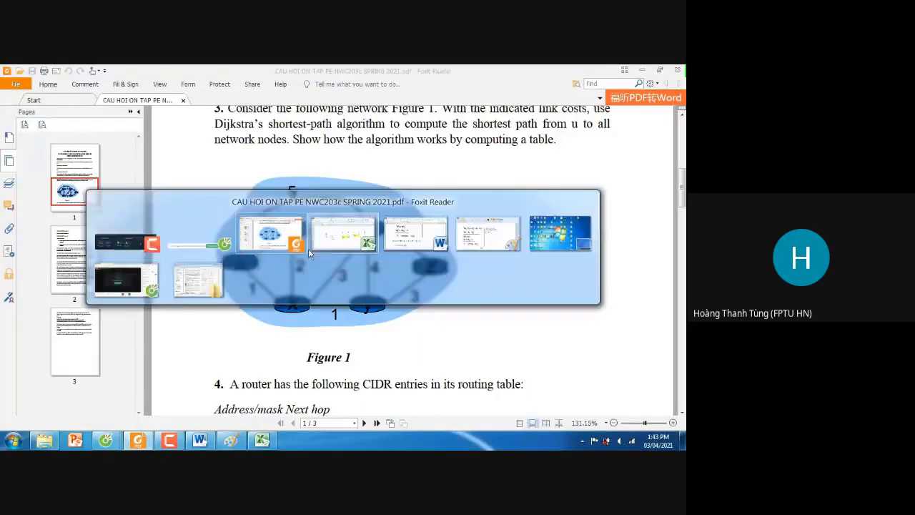
text(5,V)
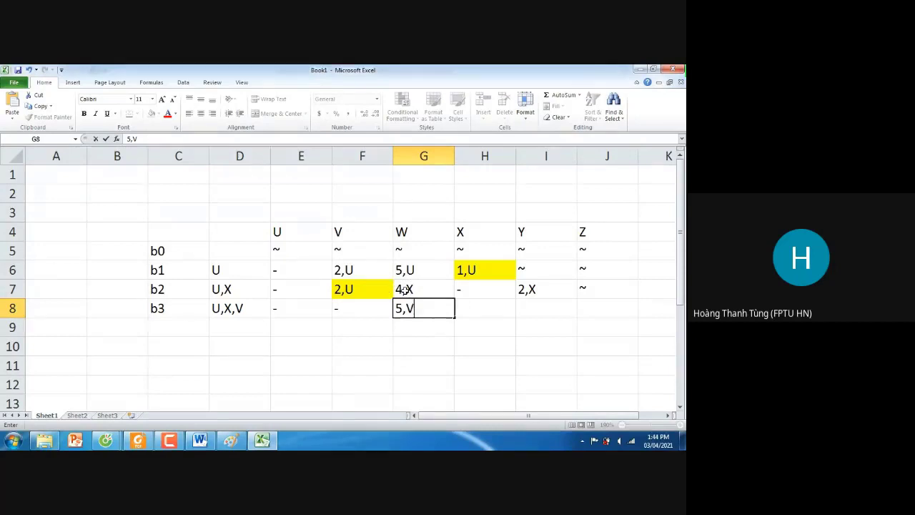
key(BackSpace)
key(BackSpace)
key(BackSpace)
text(4,X)
click(472, 308)
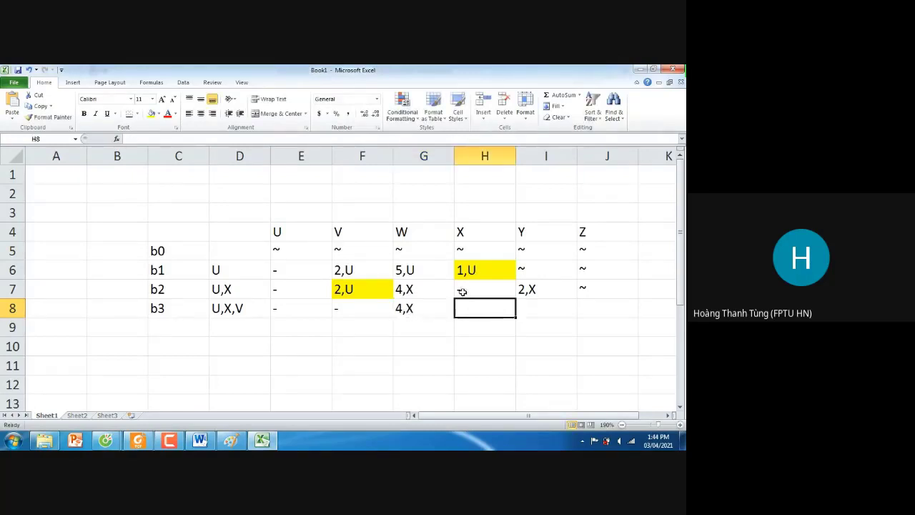
- Consult the PDF's network figure and enter - for X and 2,X for Y in row b3 of the Excel table
key(alt+Tab)
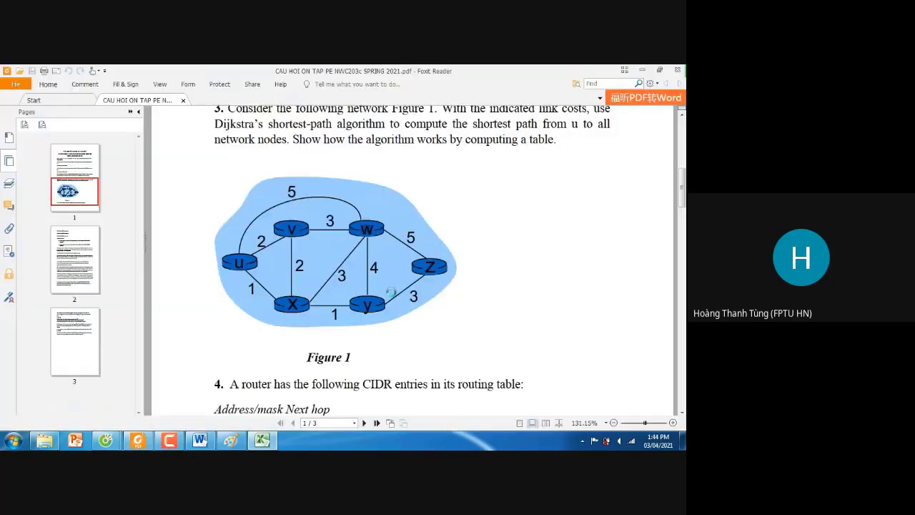
key(alt+Tab)
text(-)
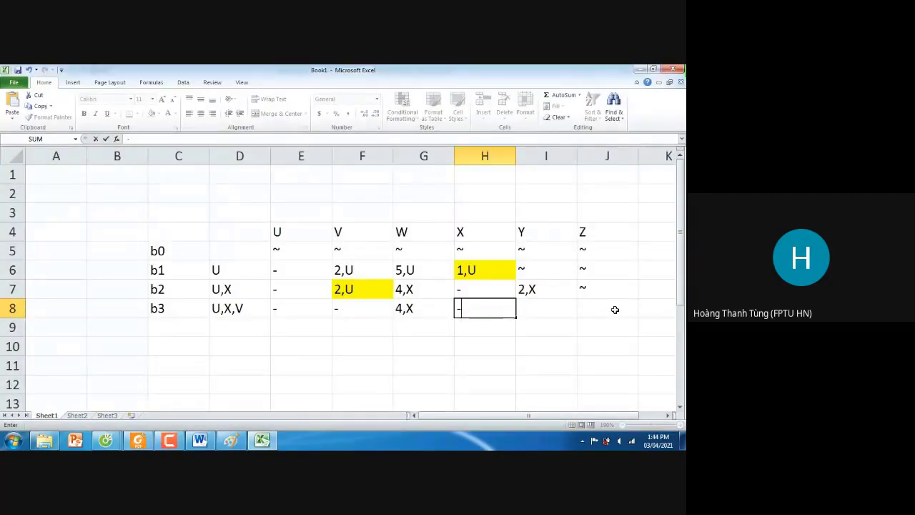
key(Tab)
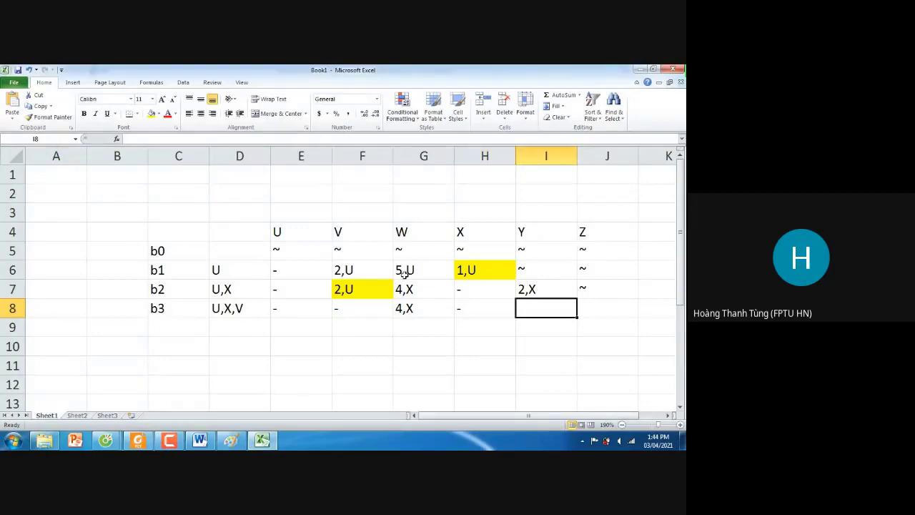
key(alt+Tab)
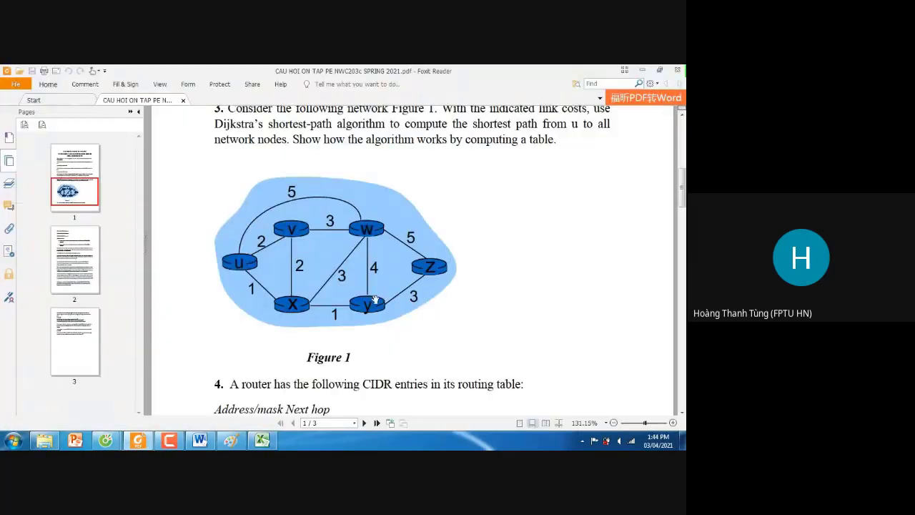
key(alt+Tab)
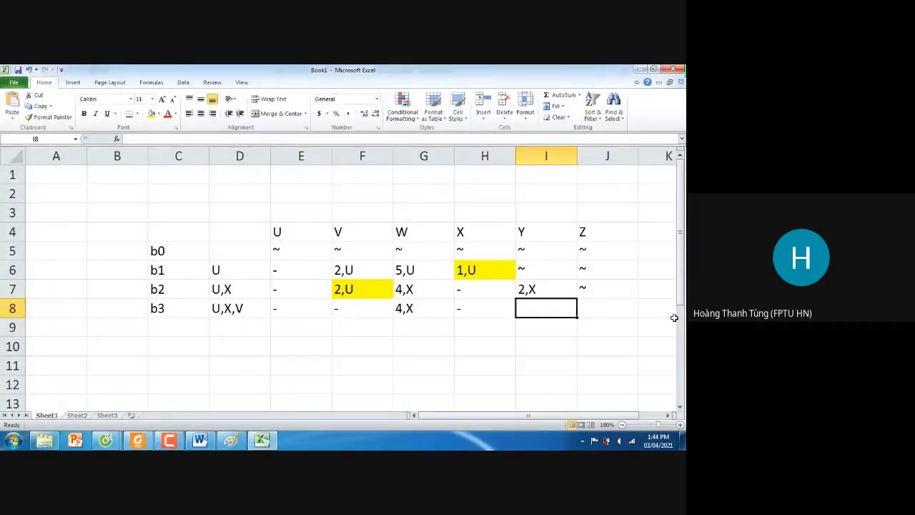
text(2,X)
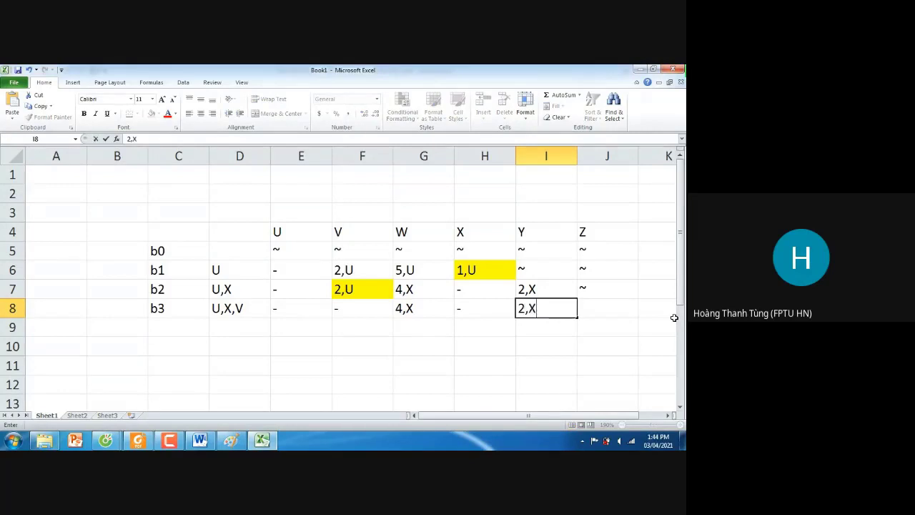
key(Tab)
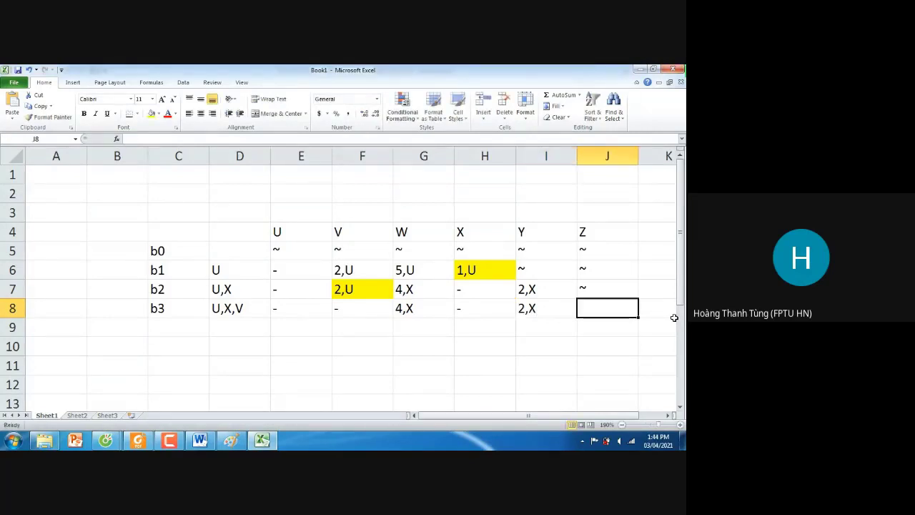
- Enter ~ for Z in row b3 and fill that row's Y cell (I8) with yellow
key(alt+Tab)
key(alt+Tab)
text(~)
key(Return)
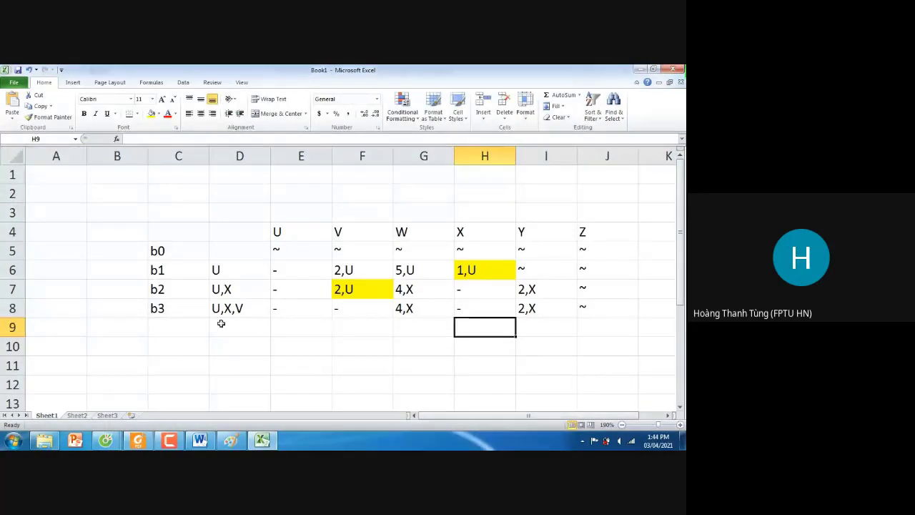
click(541, 313)
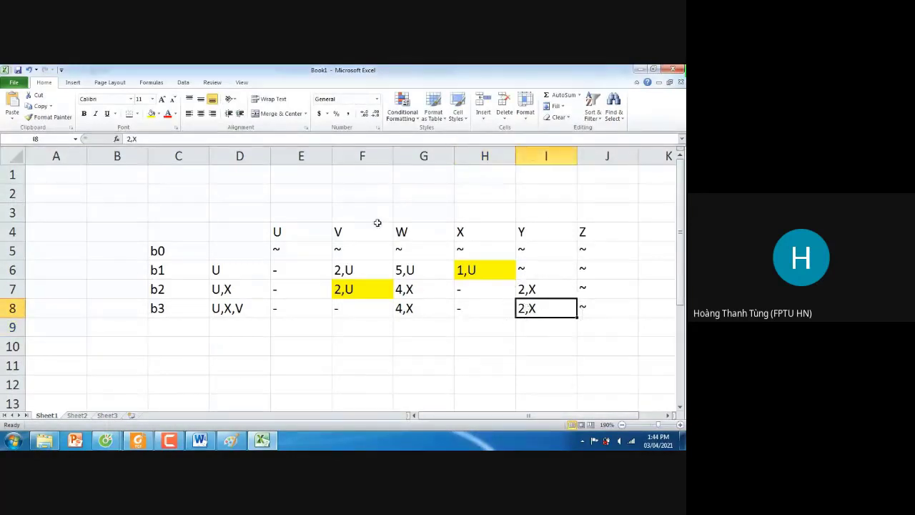
click(152, 115)
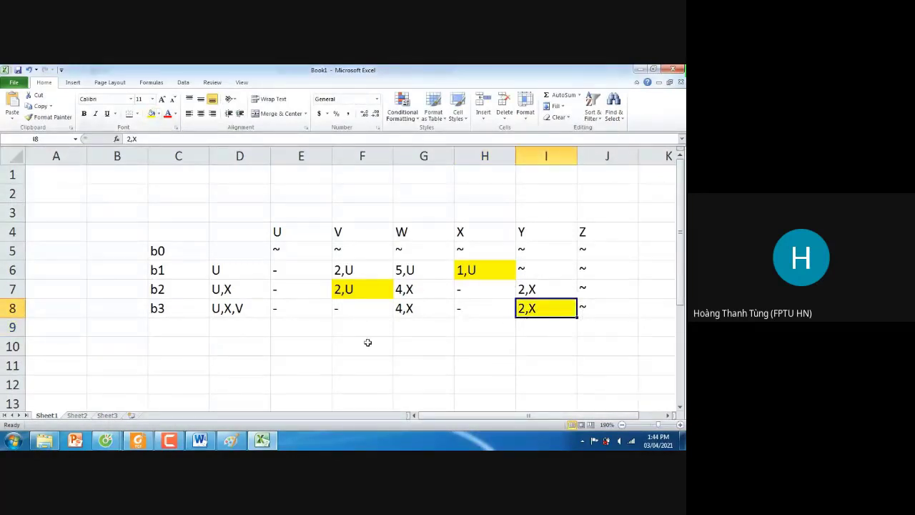
- Start row 9 with the label b4 in column C and the node set U,X,V,Y in column D
click(172, 329)
text(b4)
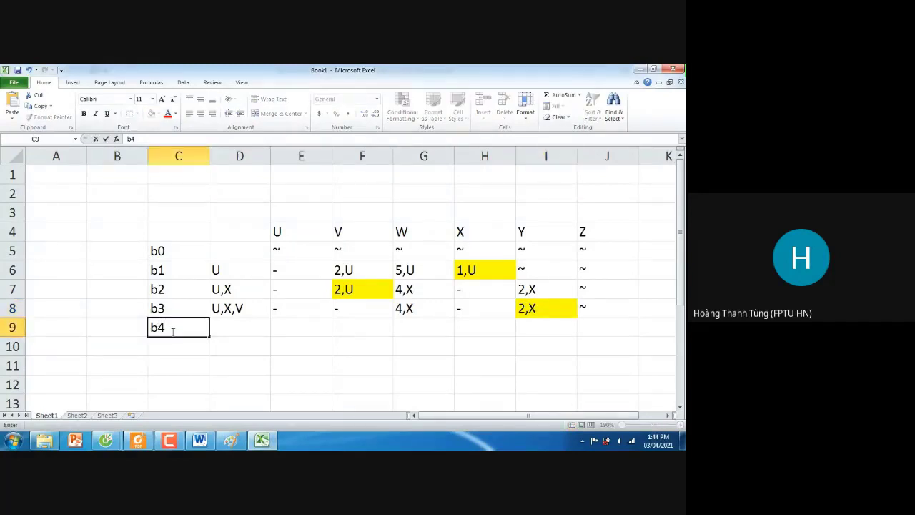
key(Tab)
text(U,X,V,)
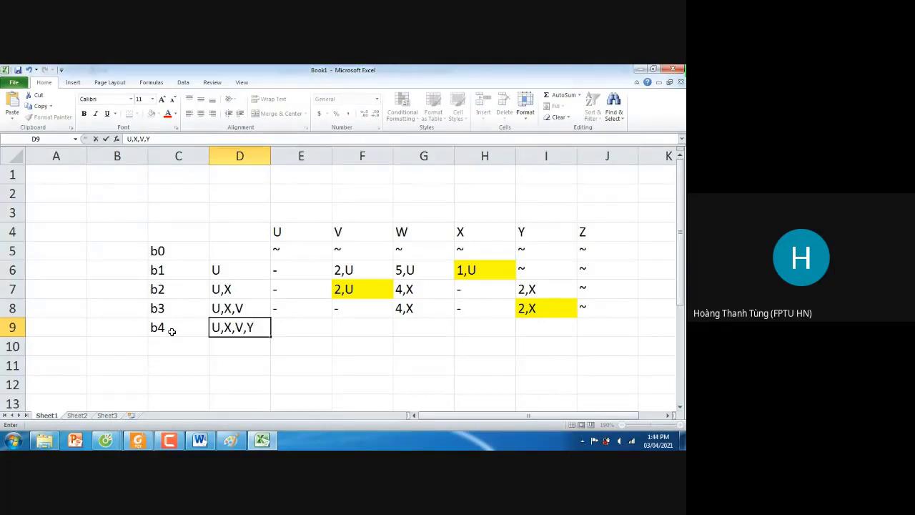
key(Tab)
- Enter - for both U and V in row b4
text(-)
key(Tab)
text(-)
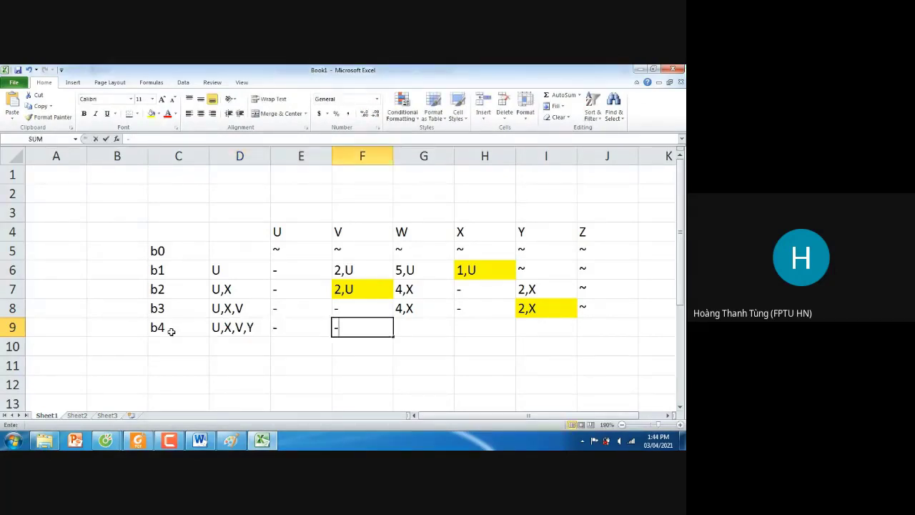
key(Tab)
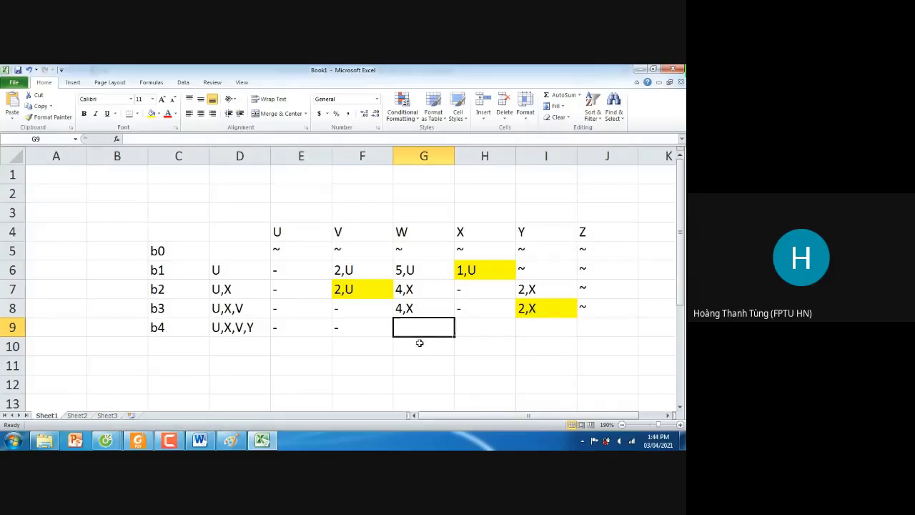
- Consult the PDF's network figure for paths through Y and enter 4,X for W in row b4 of the Excel table
key(alt+Tab)
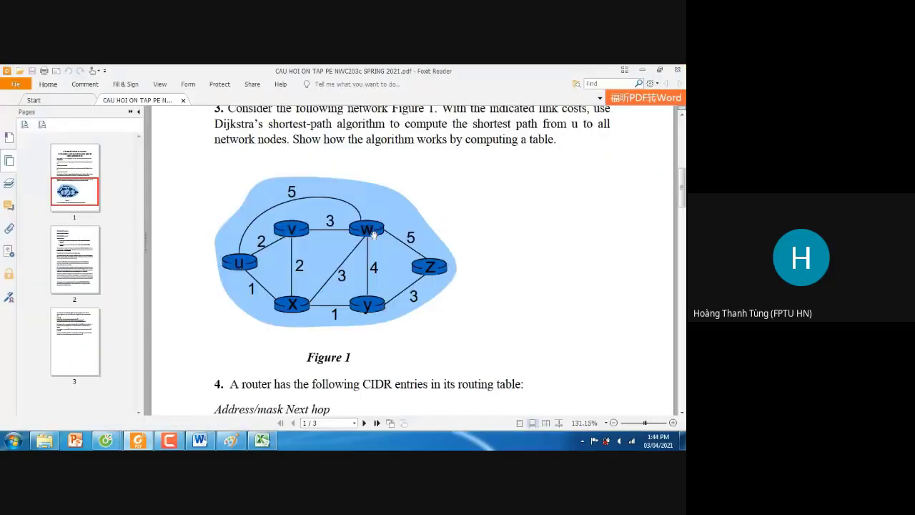
key(alt+Tab)
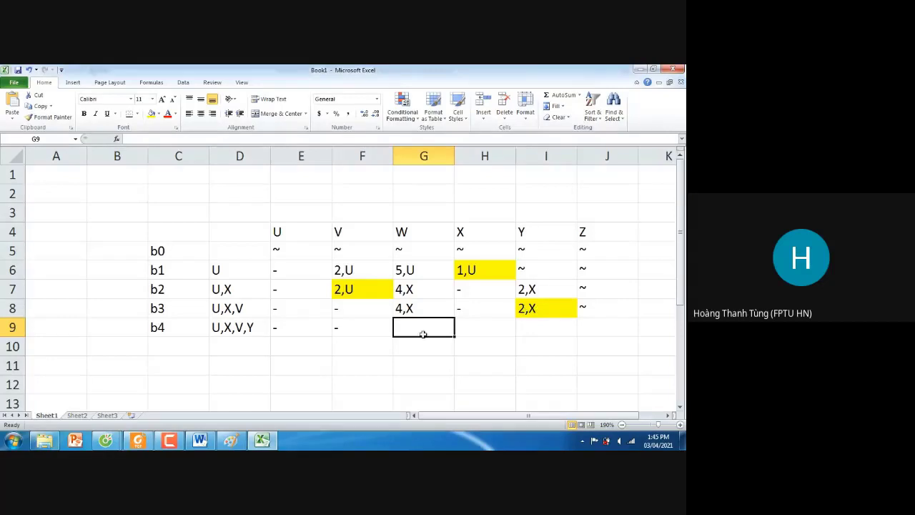
click(534, 307)
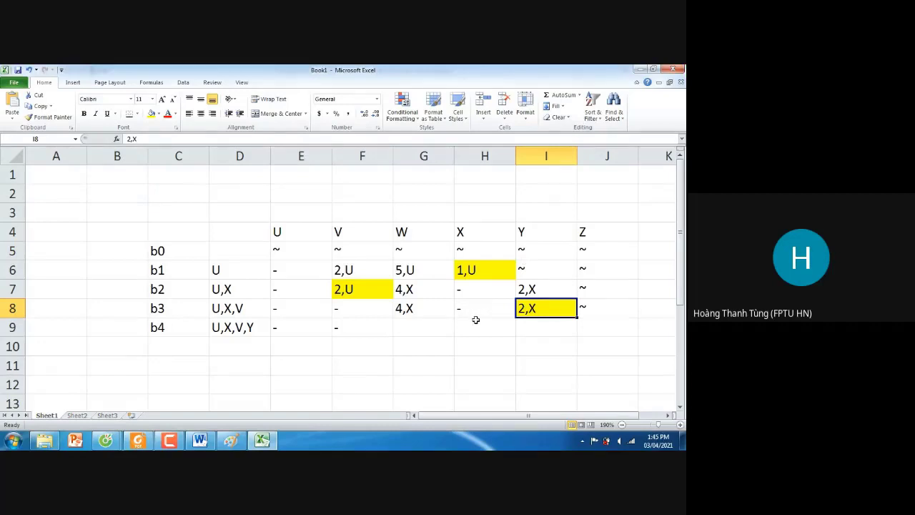
click(439, 326)
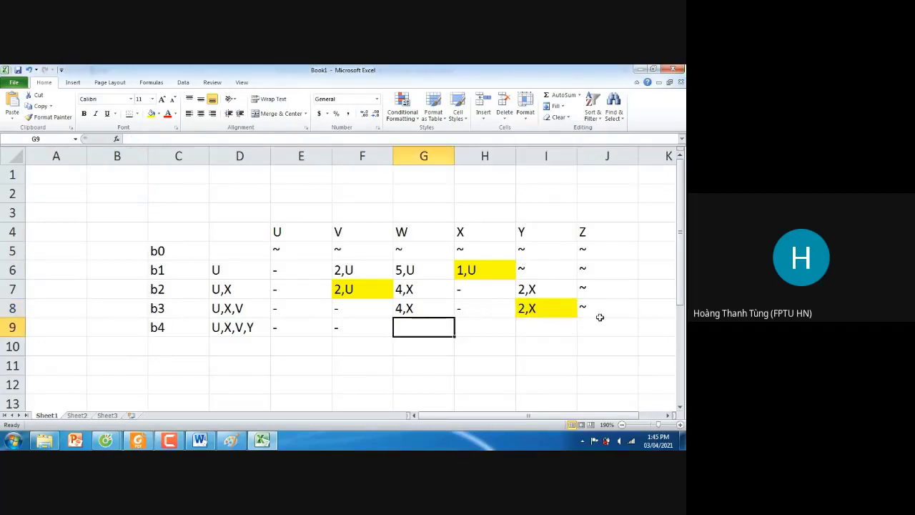
text(6,Y)
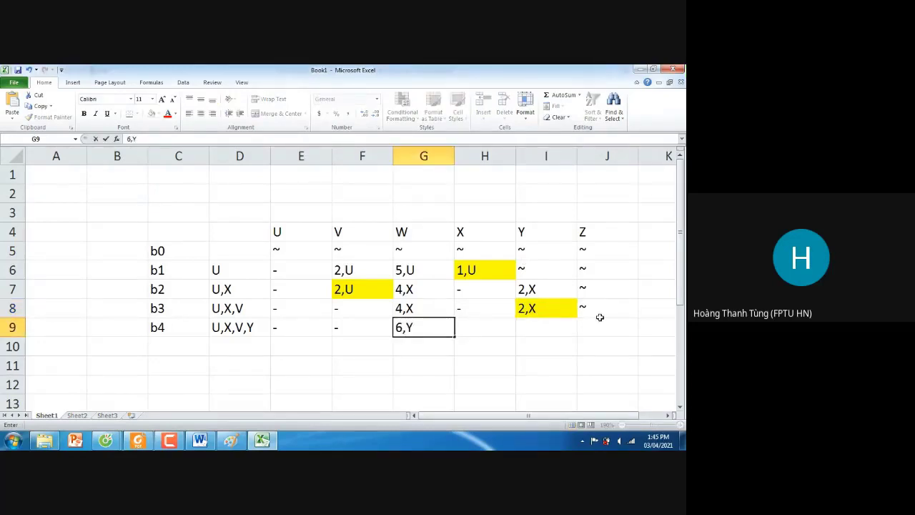
key(BackSpace)
key(BackSpace)
key(BackSpace)
text(4,X)
key(Tab)
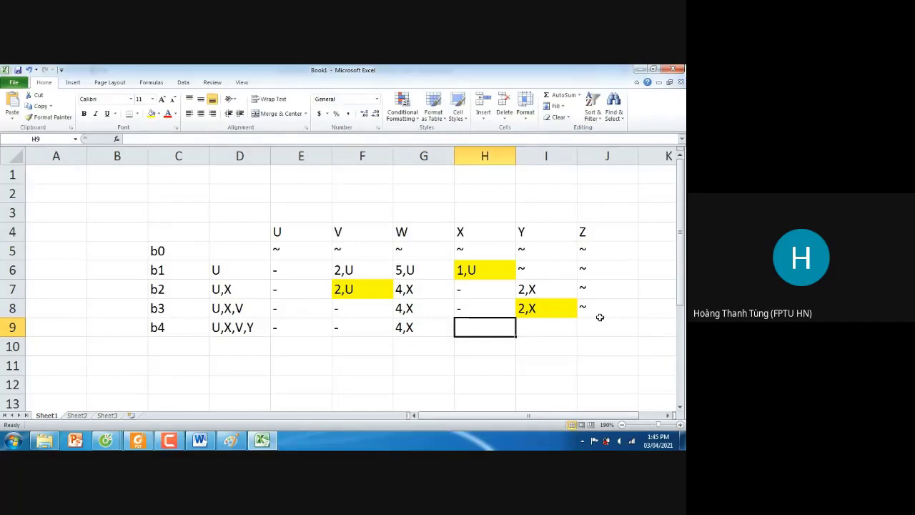
- Enter - for both X and Y in row b4
text(-)
key(Tab)
text(-)
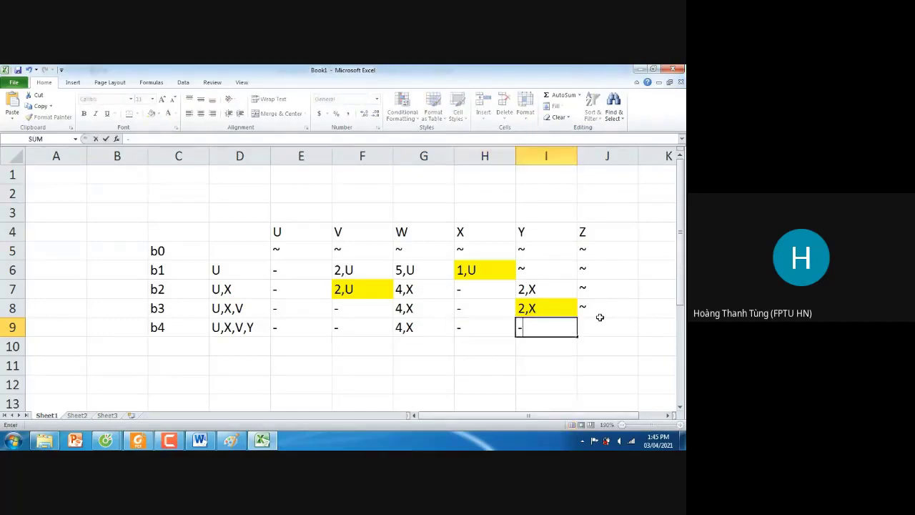
key(Tab)
- Consult the PDF's network figure, enter 5,Y for Z in row b4 and fill that row's W cell (G9) with yellow
key(alt+Tab)
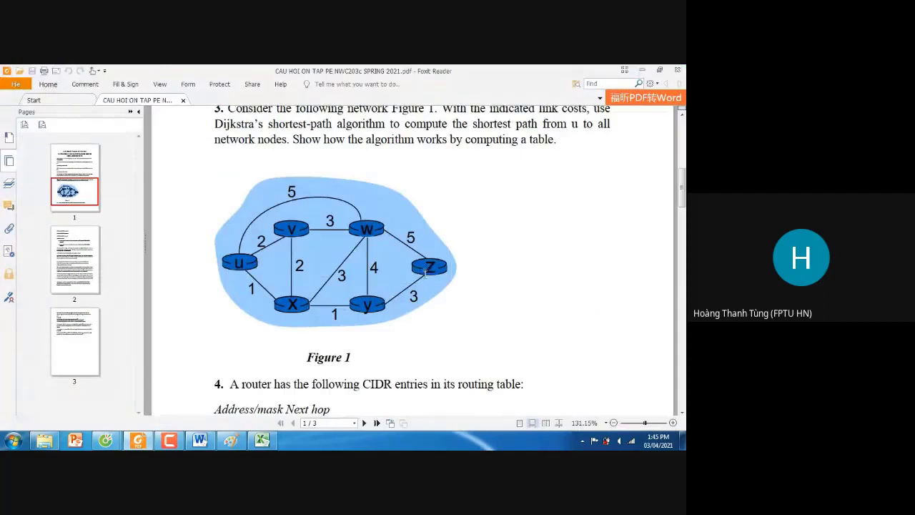
key(alt+Tab)
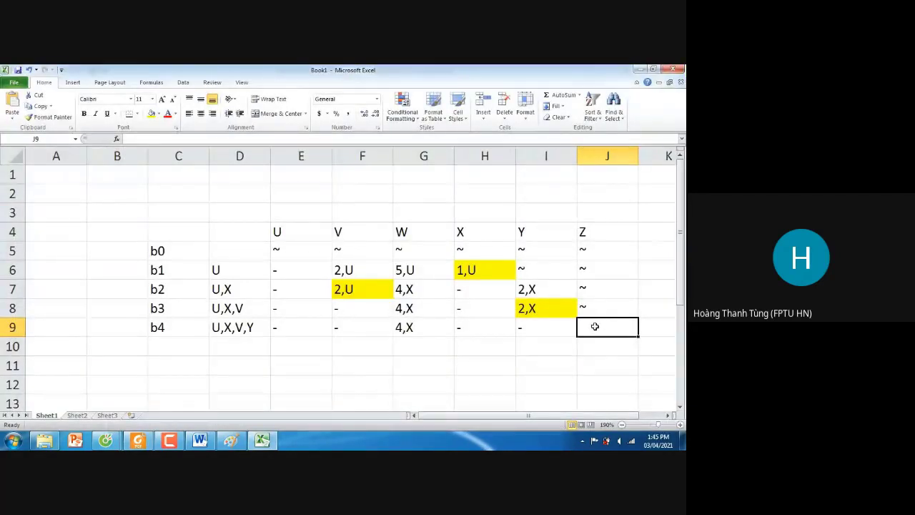
key(alt+Tab)
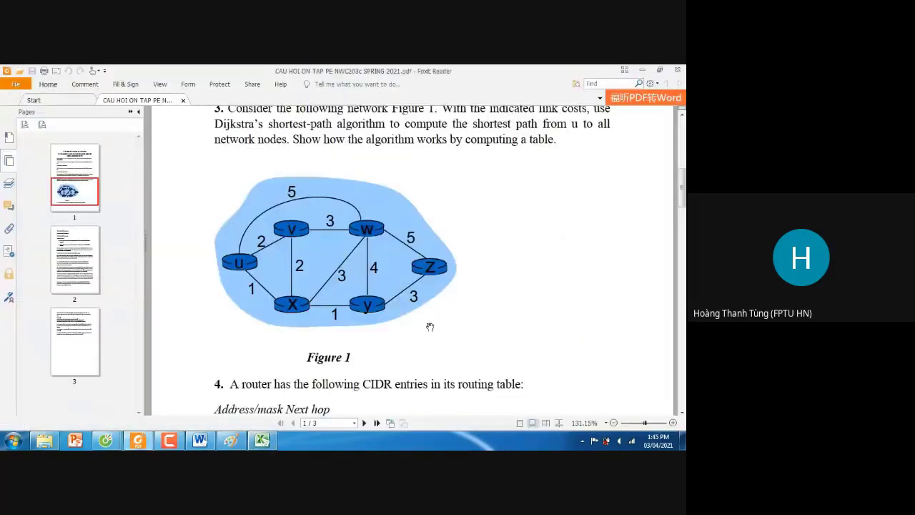
key(alt+Tab)
click(543, 307)
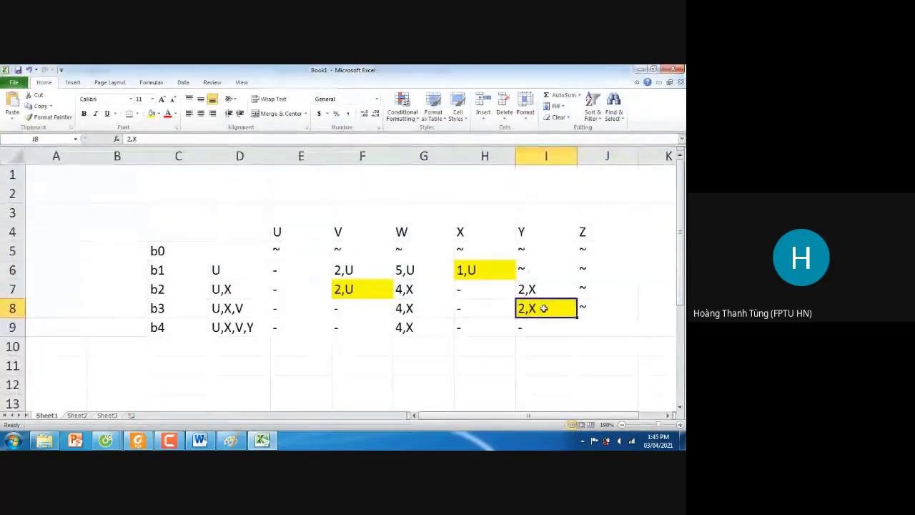
click(603, 327)
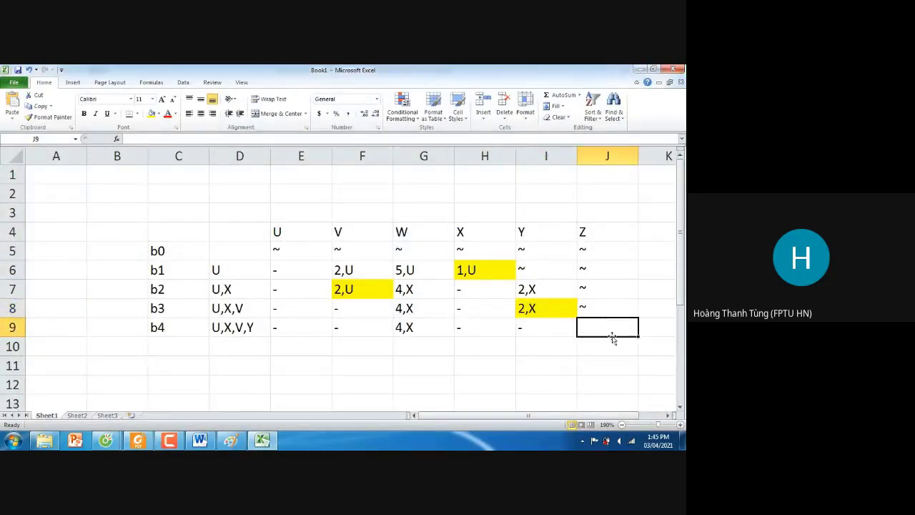
text(5)
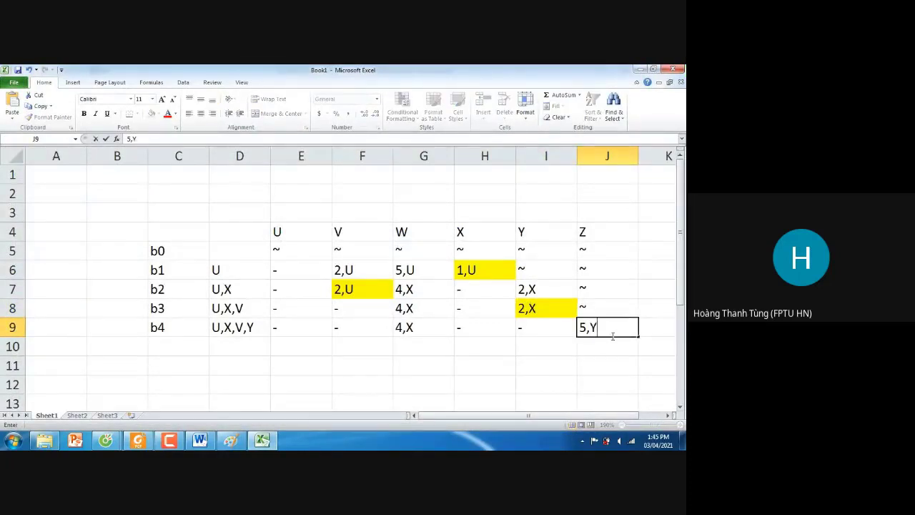
text(,Y)
key(Return)
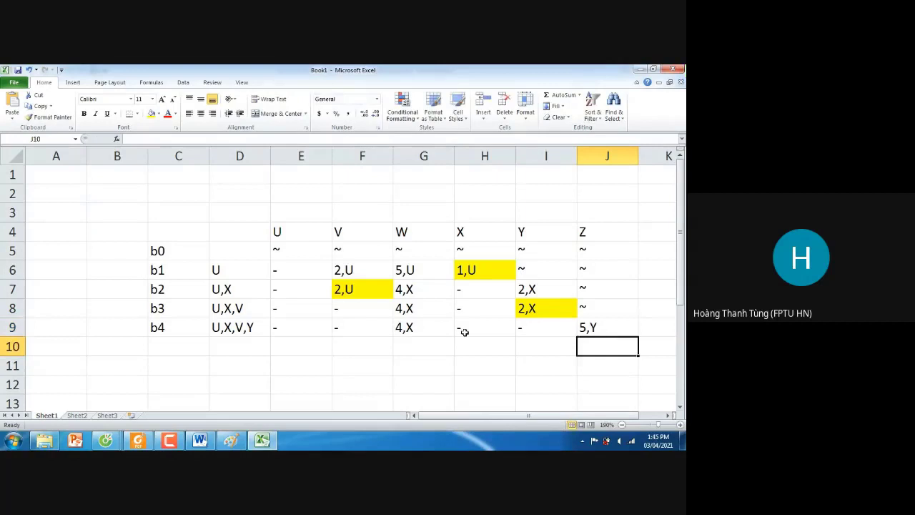
click(414, 329)
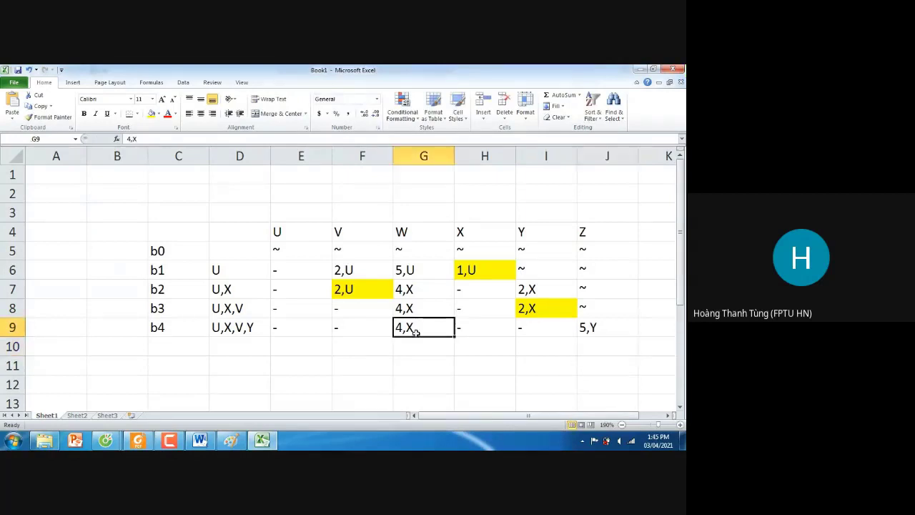
click(150, 114)
- Start row 10 with the label b5 in column C and the node set U,X,V,Y,W in column D
click(170, 345)
text(B5)
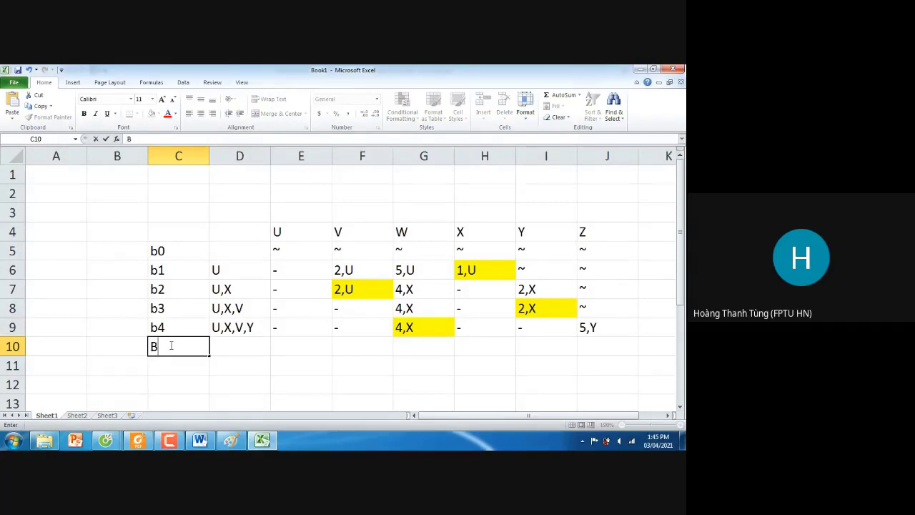
key(BackSpace)
text(b5)
key(Tab)
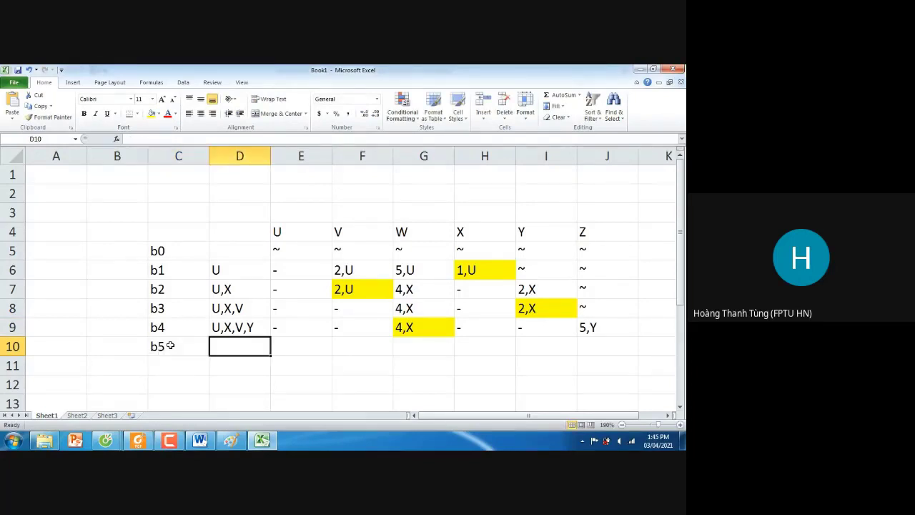
text(u)
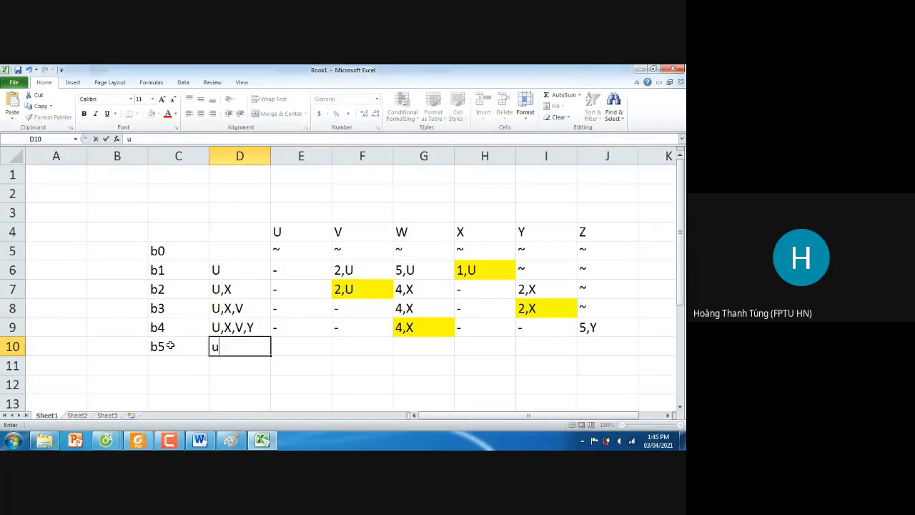
text(U,X,V,Y,W)
key(Tab)
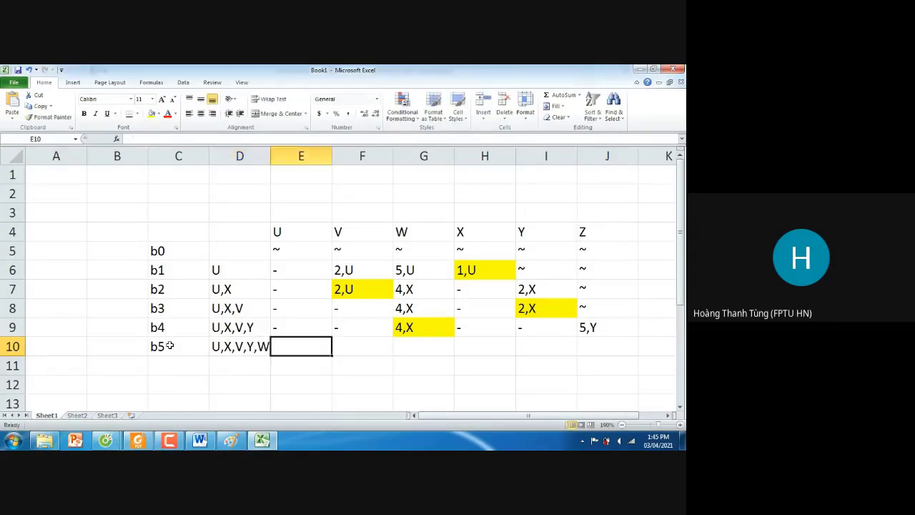
- Enter - for U, V, W, X and Y in row b5
text(-)
key(Tab)
text(-)
key(Tab)
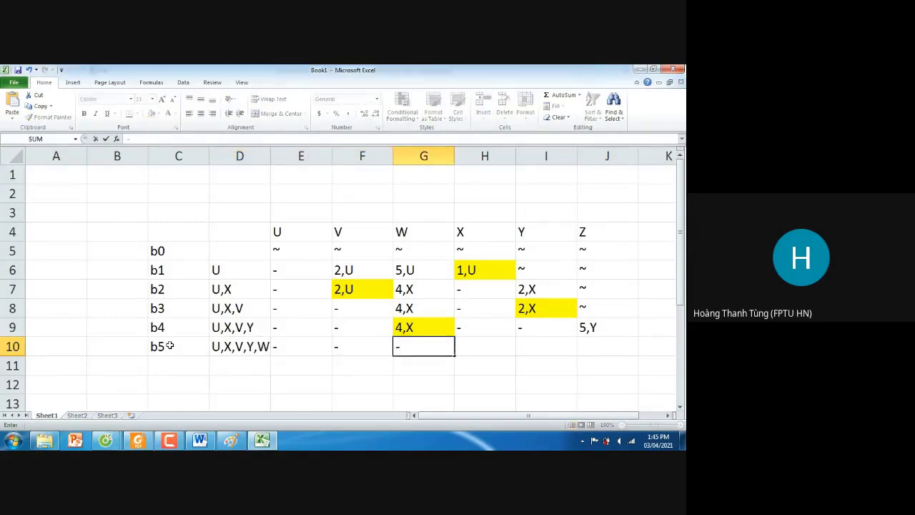
text(-)
key(Tab)
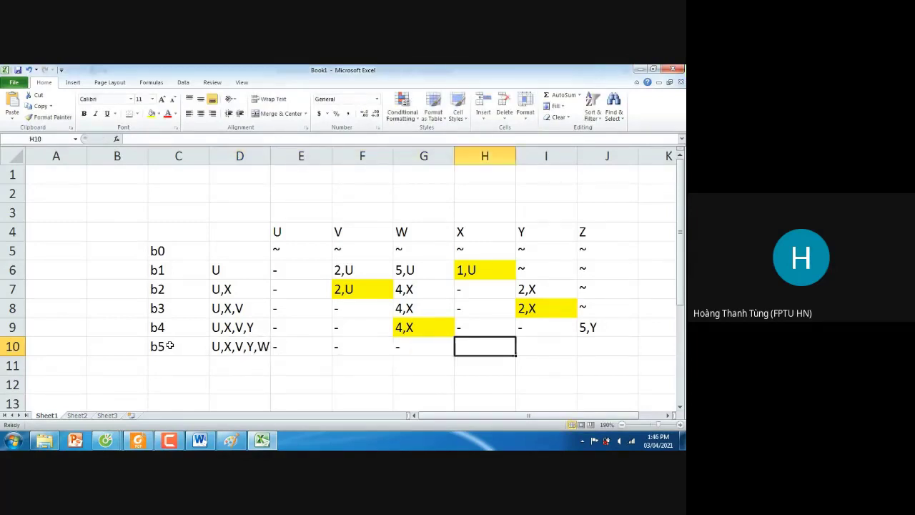
text(-)
key(Tab)
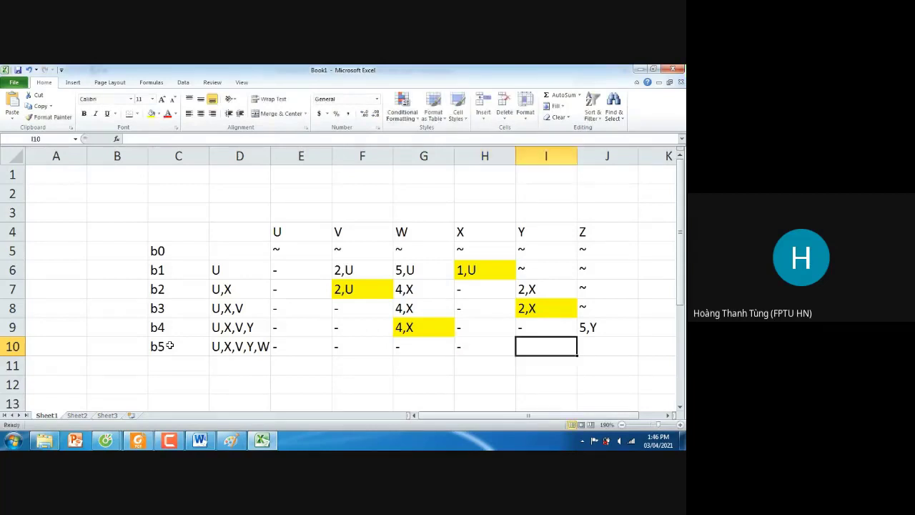
text(-)
key(Tab)
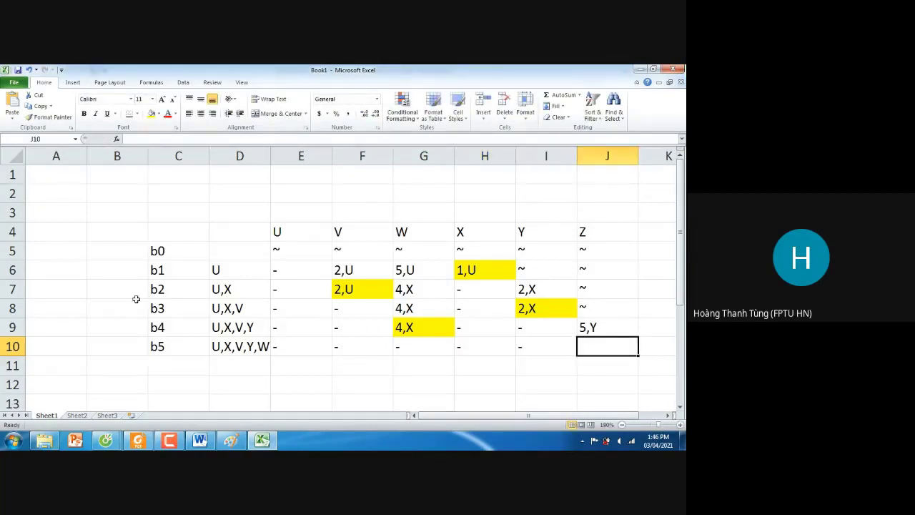
- Consult the PDF's network figure for the path through W and enter 9,W for Z in row b5 of the Excel table
key(alt+Tab)
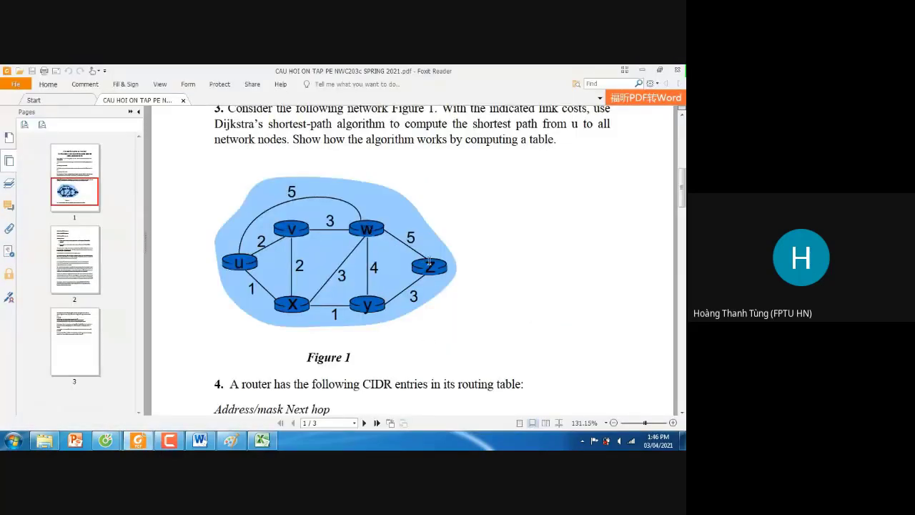
key(alt+Tab)
click(411, 325)
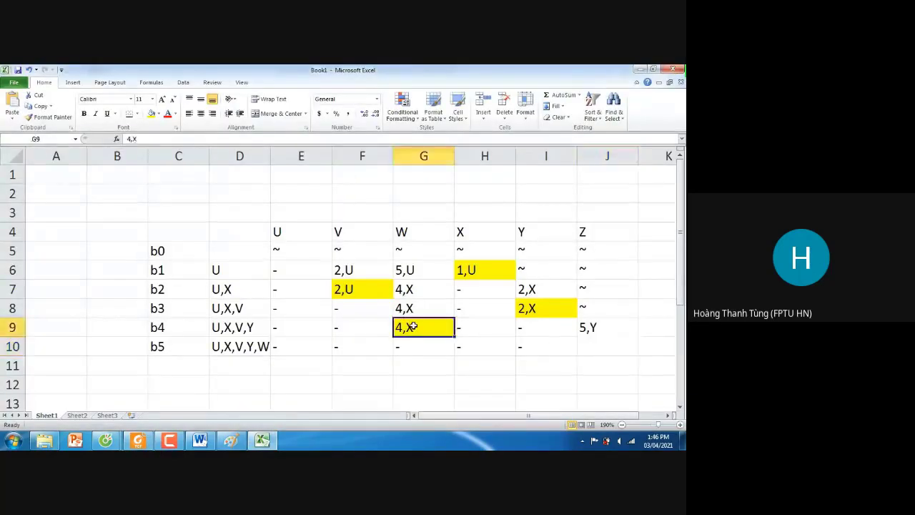
click(443, 233)
click(602, 346)
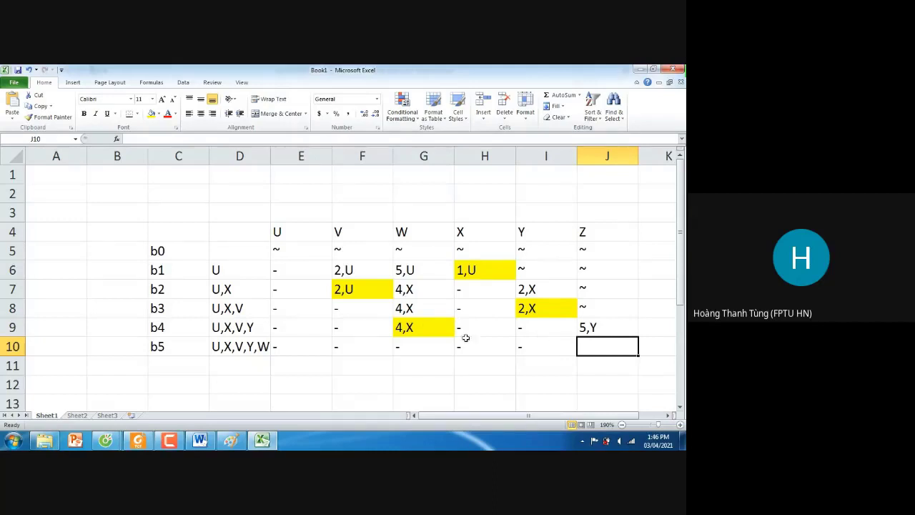
click(436, 328)
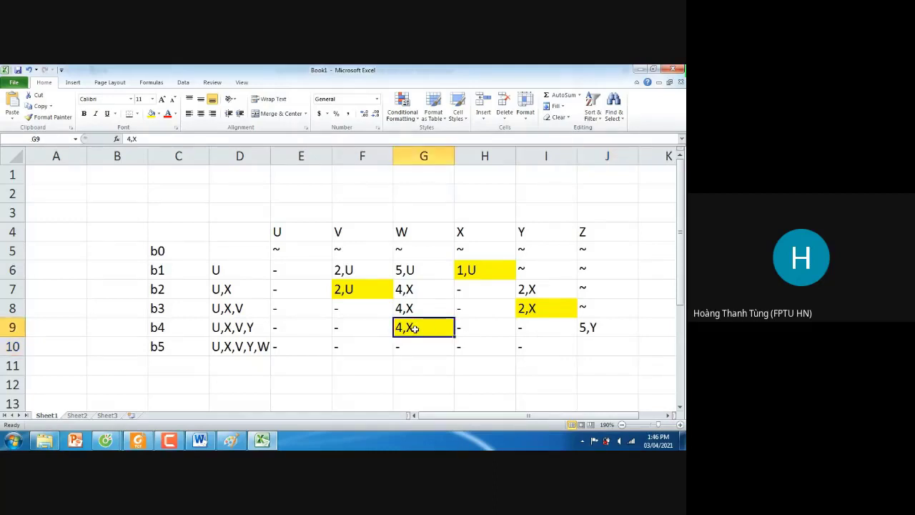
click(602, 349)
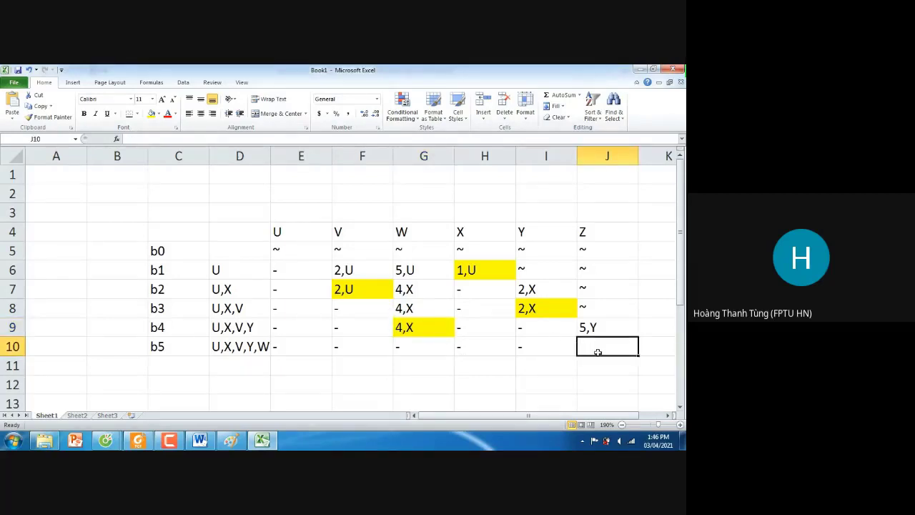
text(9,EE)
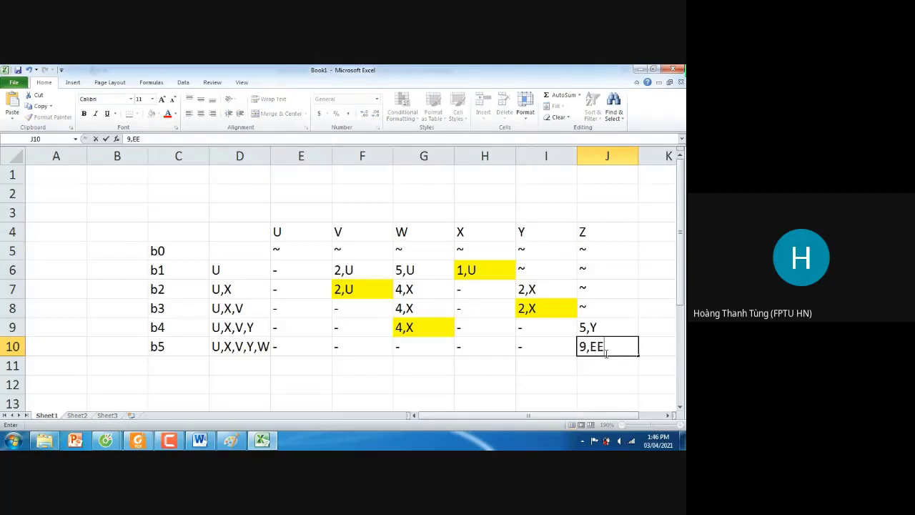
key(BackSpace)
key(BackSpace)
text(W)
key(Return)
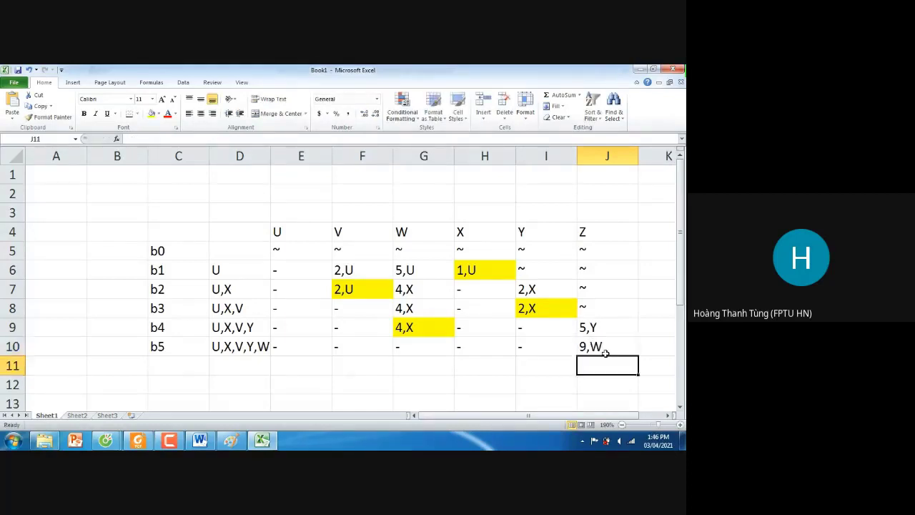
- Set Z in row b5 to 5,Y and fill that cell (J10) with yellow
click(605, 352)
key(ctrl)
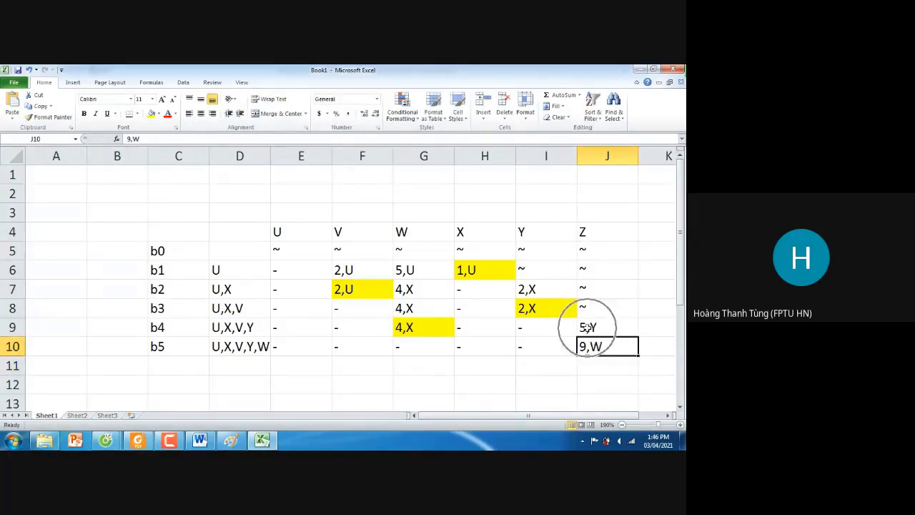
text(5,)
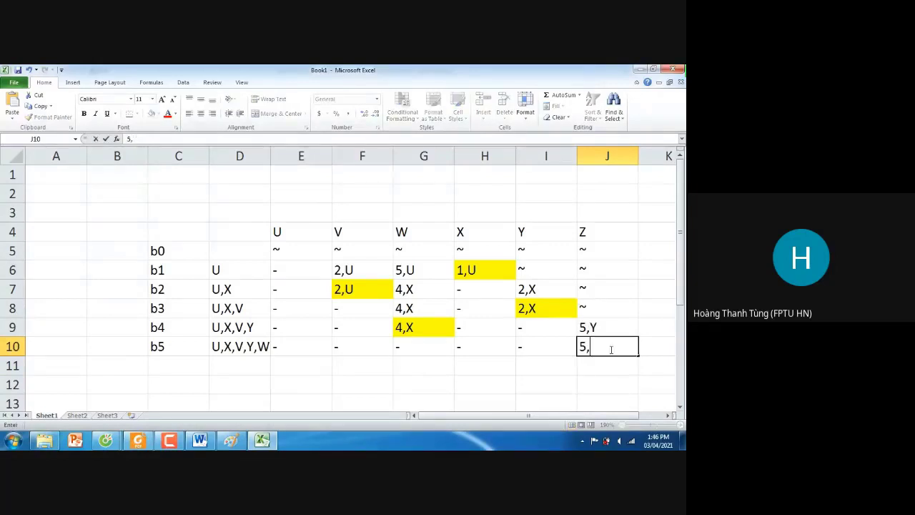
text(Y)
key(Return)
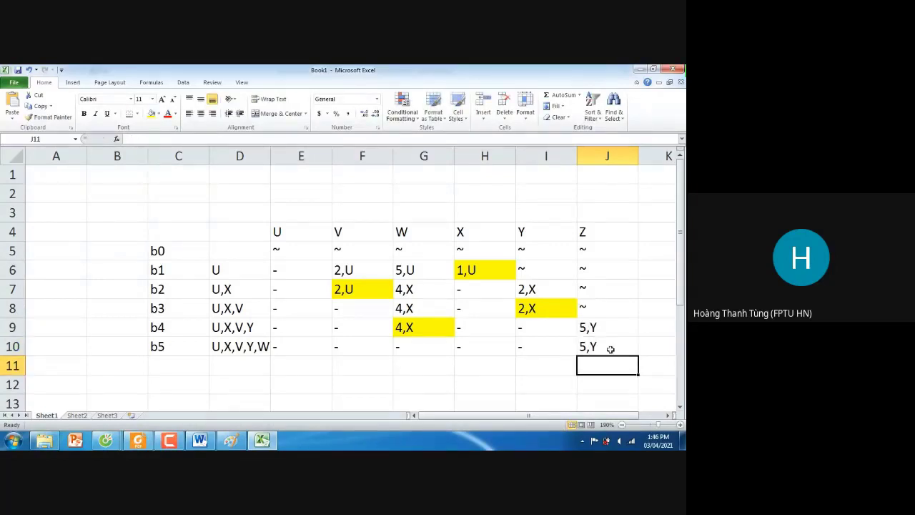
click(611, 349)
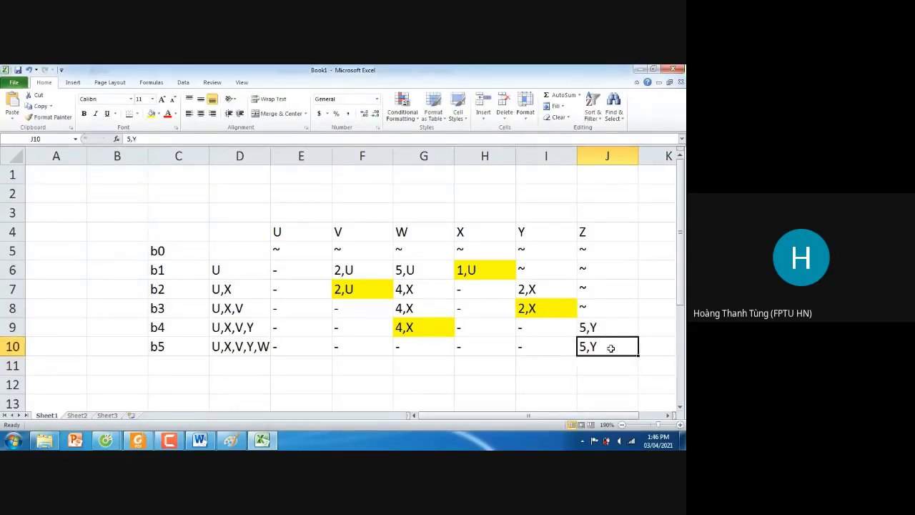
click(151, 114)
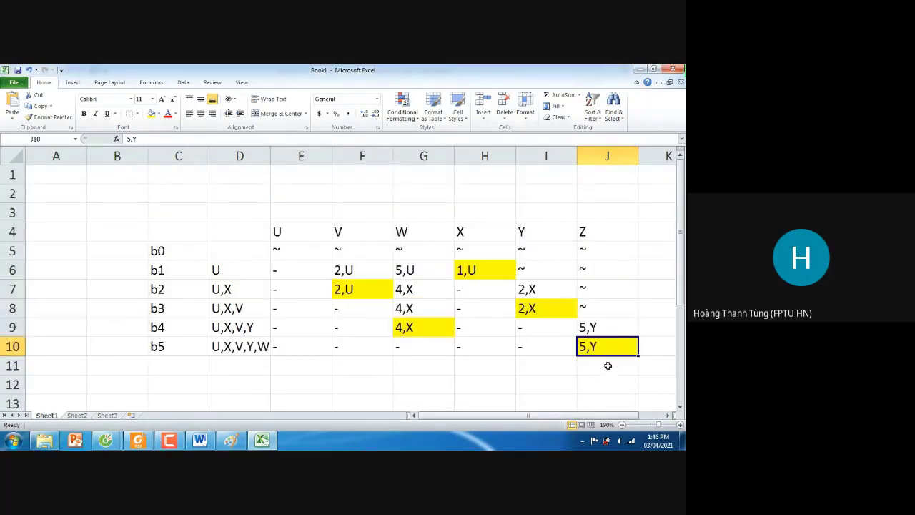
- Start tracing the shortest path back from Z in row 12 by entering Z, Y and X in cells F12 to H12
click(595, 347)
click(353, 385)
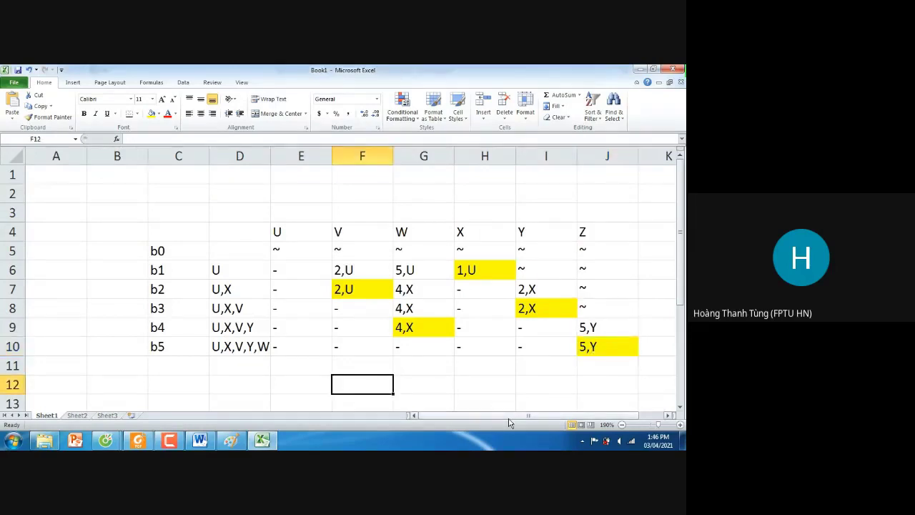
text(Z)
key(Tab)
text(Y)
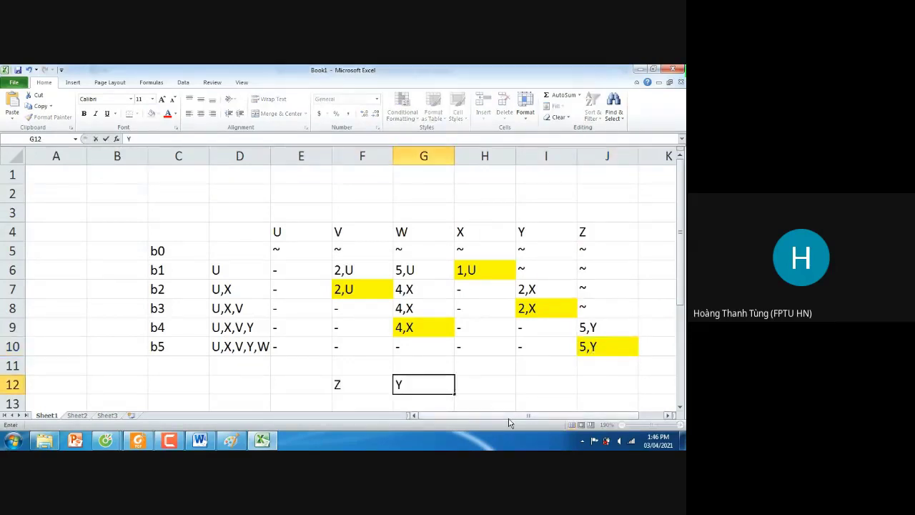
key(Tab)
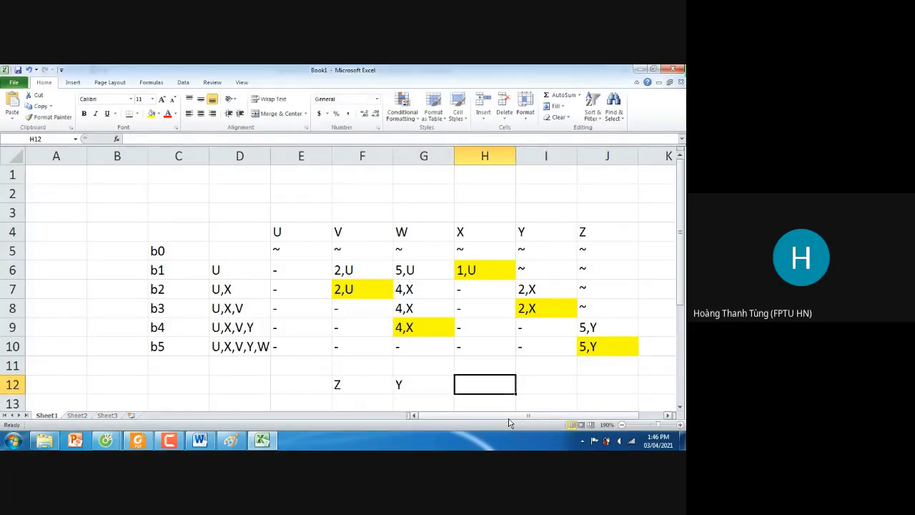
text(X)
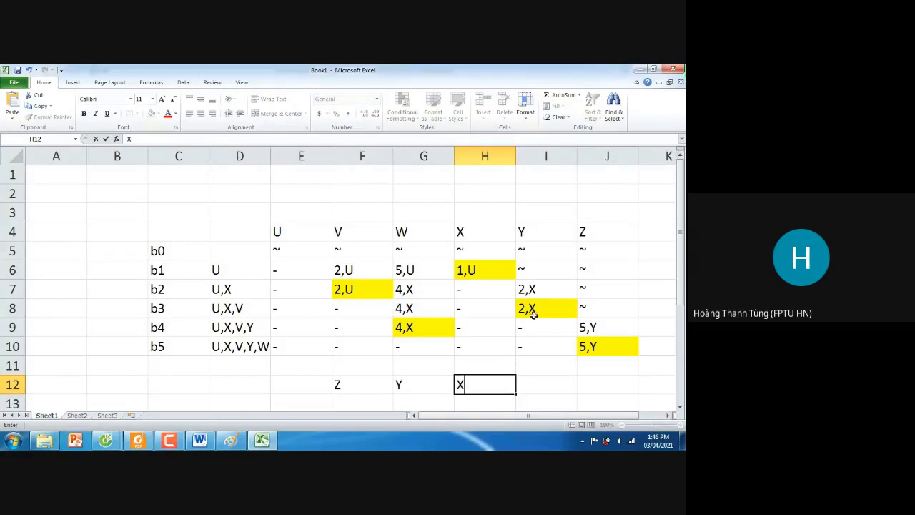
- Consult the highlighted entry for X in row b1 and complete the traced path with U in cell I12
click(545, 384)
click(483, 277)
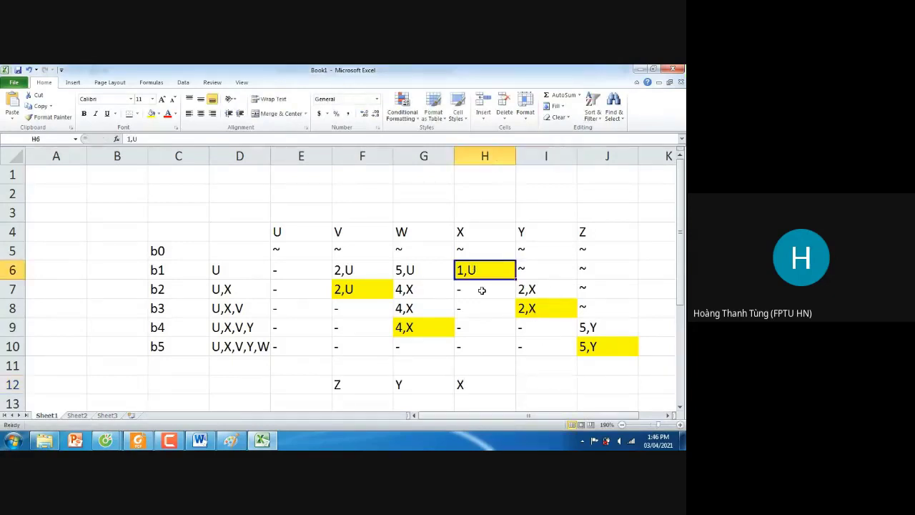
click(535, 382)
text(U)
key(Left)
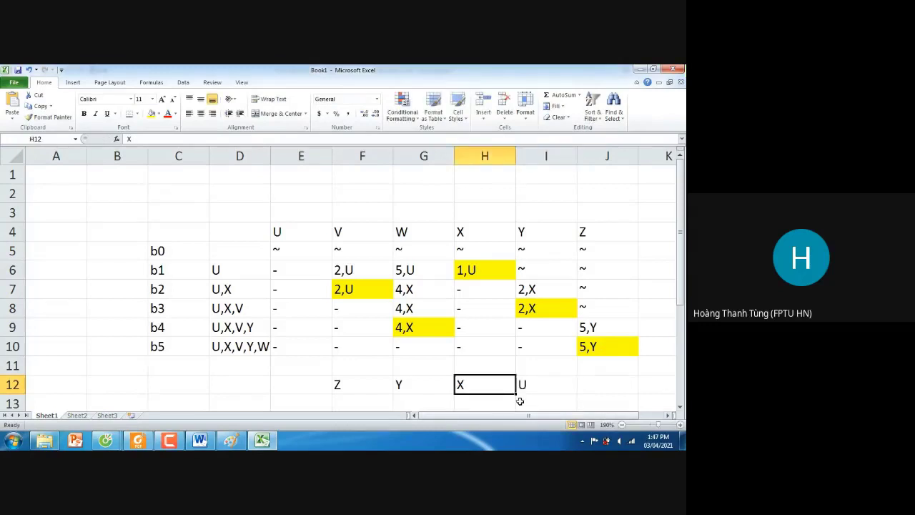
- Compare the traced path in row 12 of the Excel sheet with the network links in the PDF's Figure 1
click(413, 386)
click(384, 385)
key(alt+Tab)
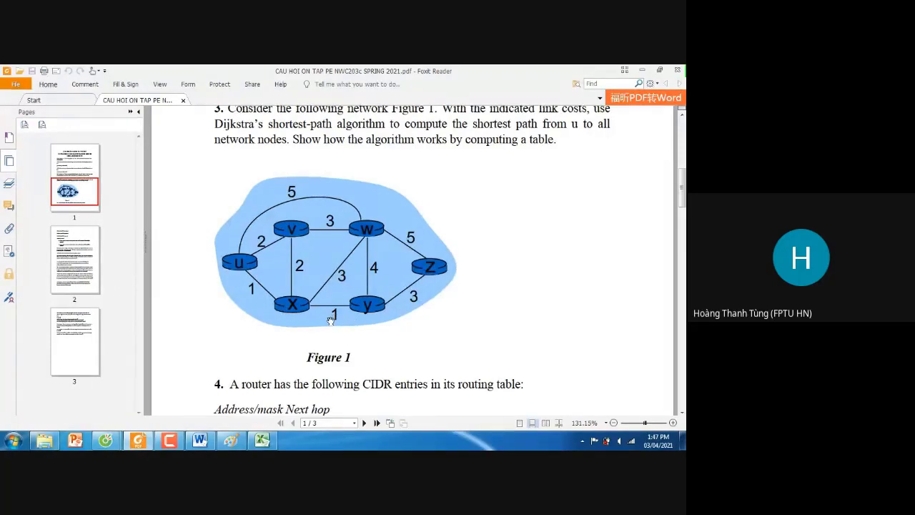
scroll(330, 320, up, 1)
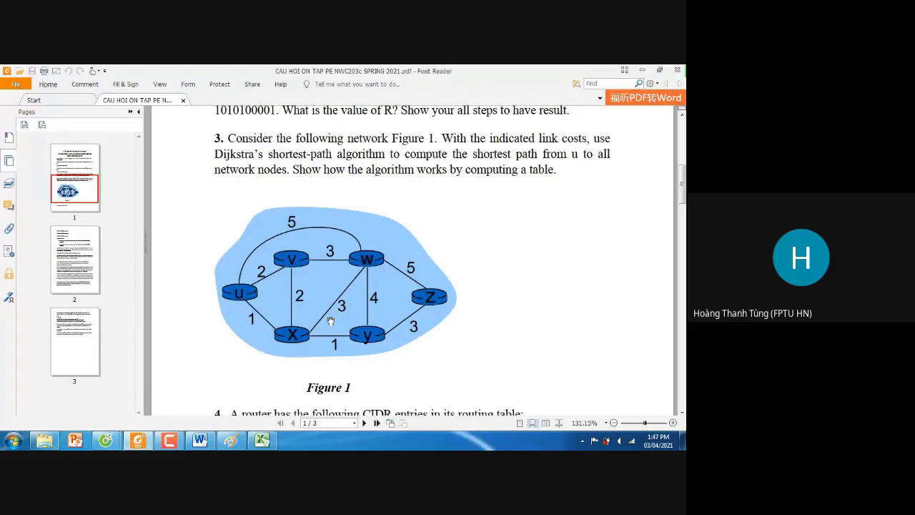
scroll(330, 320, down, 1)
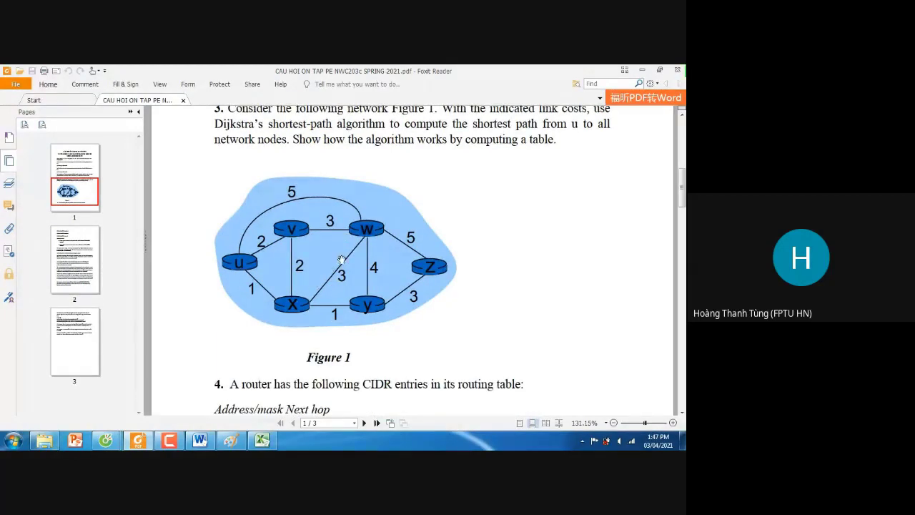
key(alt+Tab)
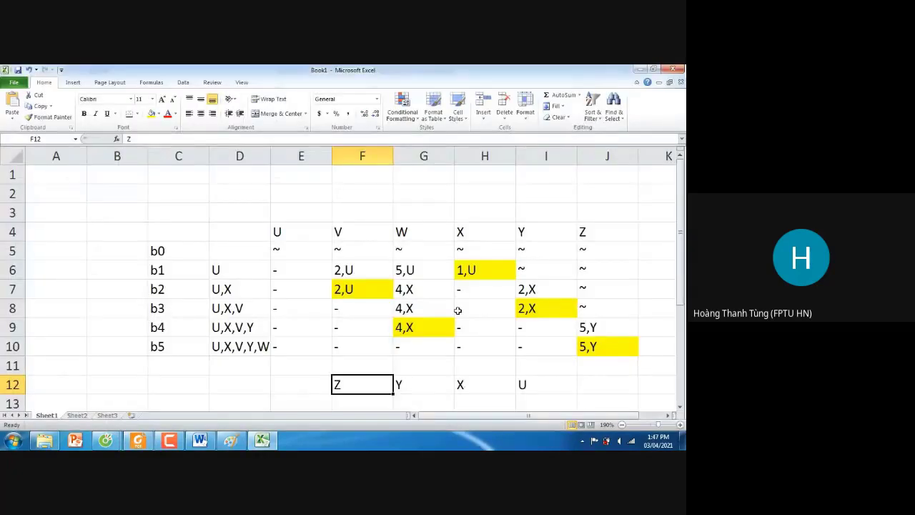
drag(349, 383, 523, 384)
key(alt+Tab)
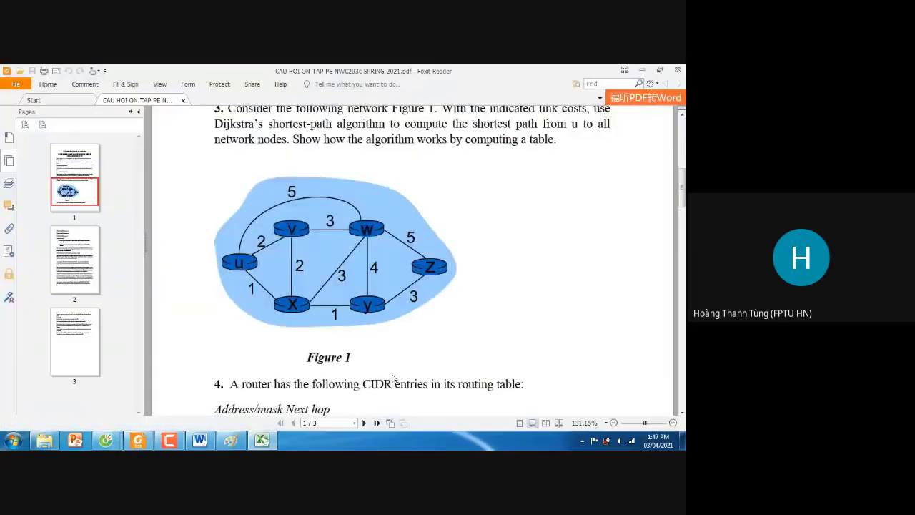